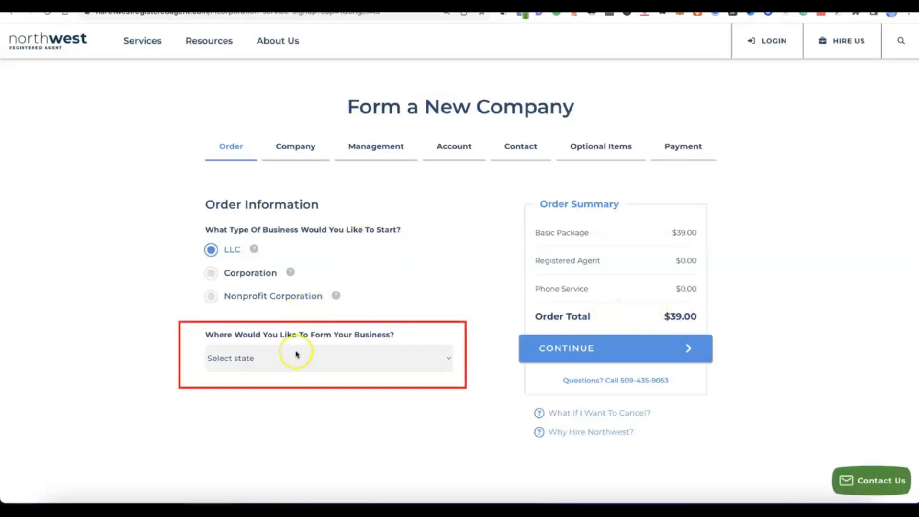
Step: Choose NM - New Mexico as the state to form the LLC in and continue to the company details
click(443, 357)
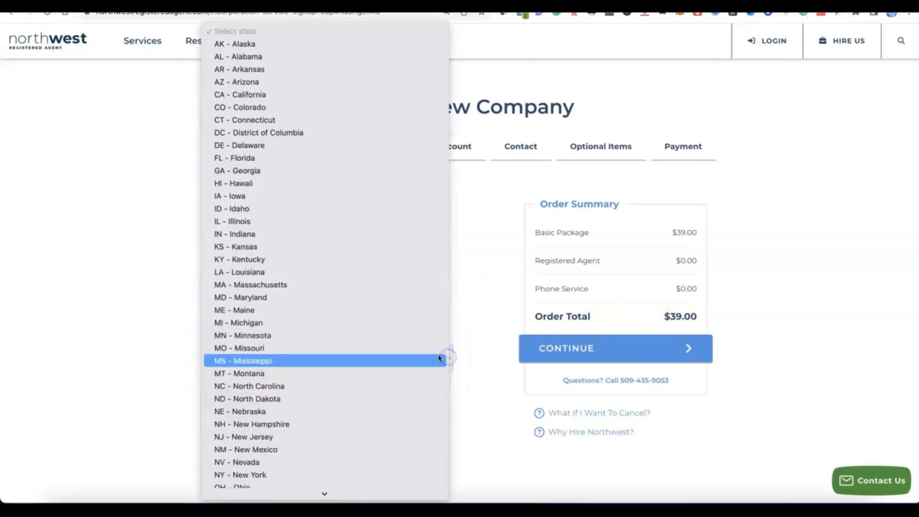
scroll(331, 302, down, 3)
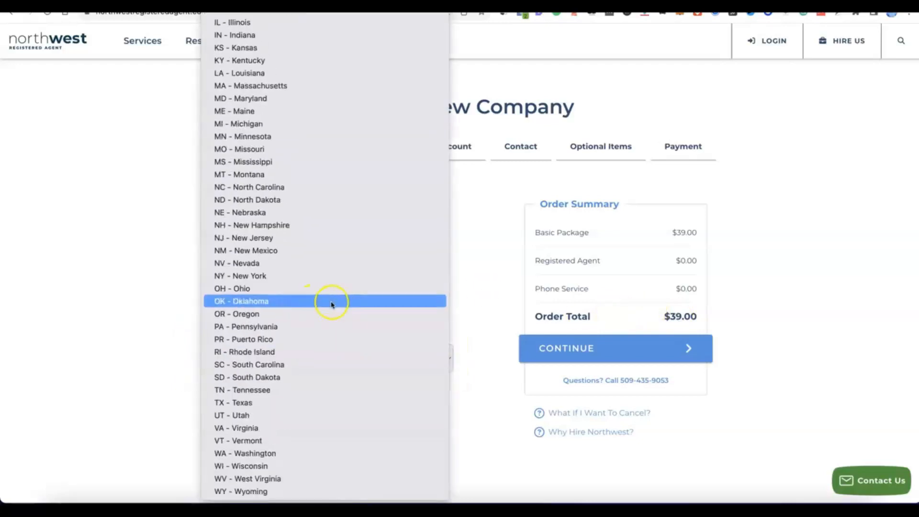
click(257, 251)
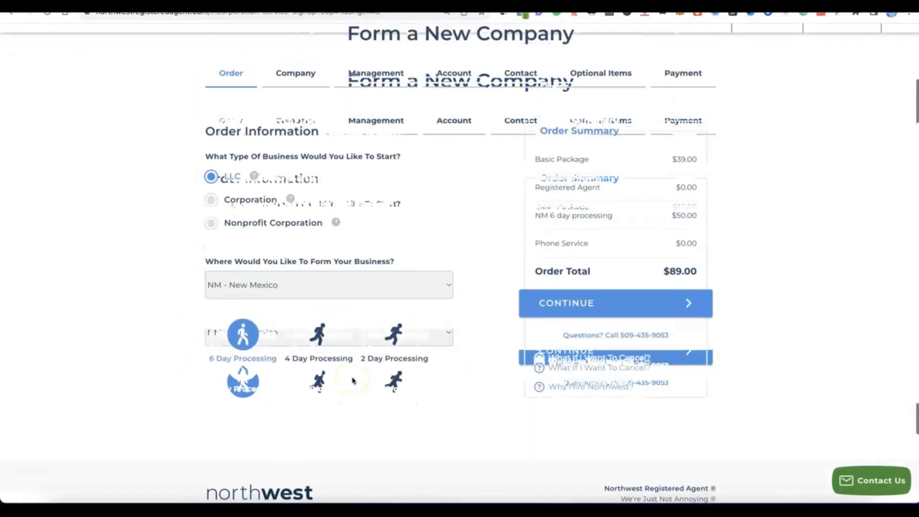
scroll(455, 359, up, 1)
click(599, 347)
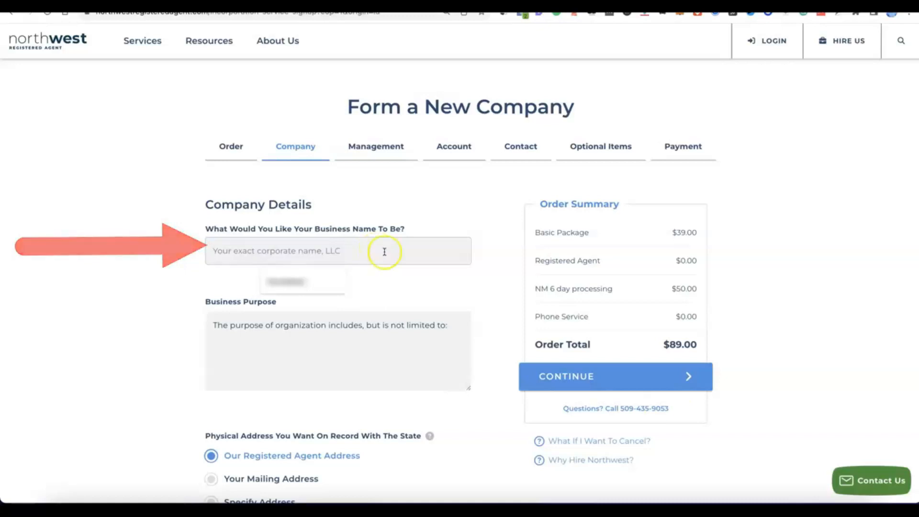
Step: Enter Modoe as the business name and "E-commerce - online selling of general products." as the business purpose
click(802, 512)
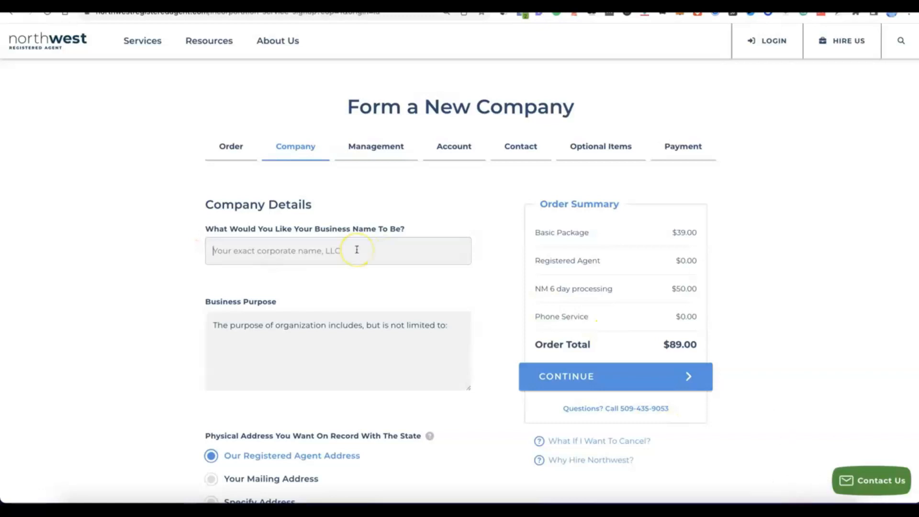
text(Modoe)
click(269, 336)
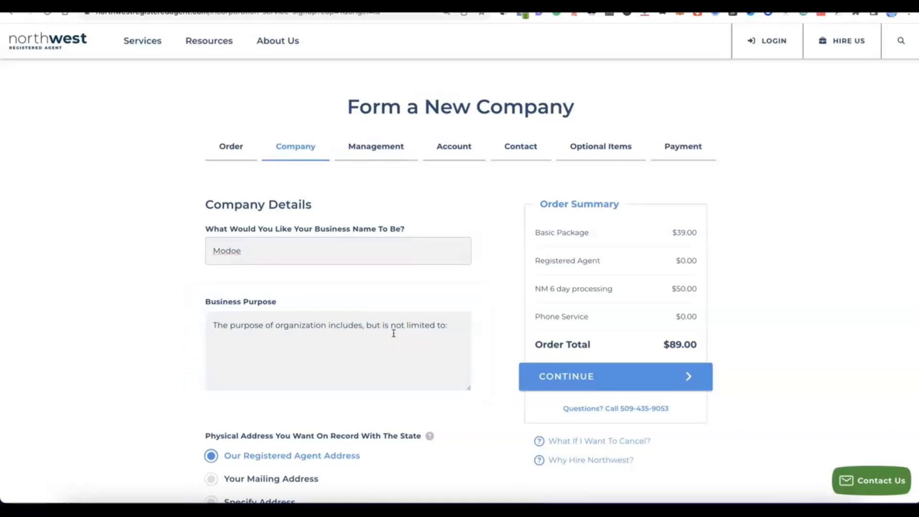
click(448, 315)
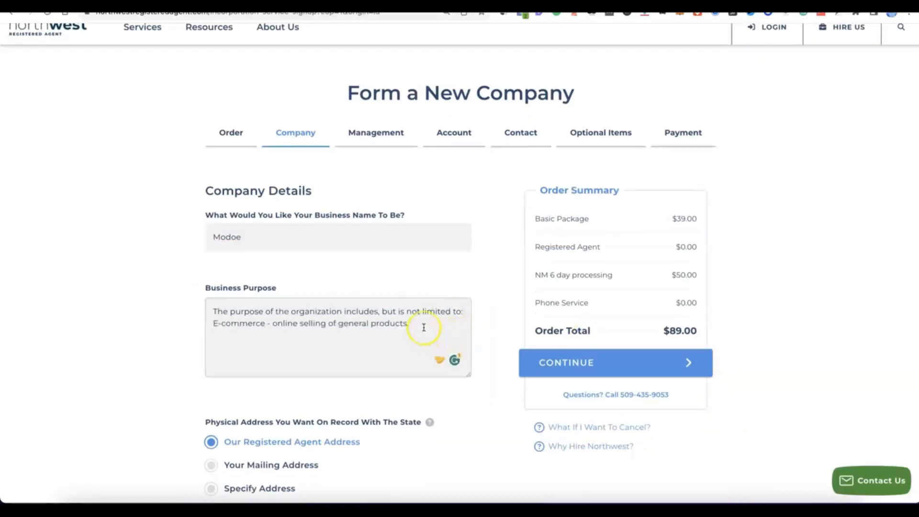
Step: Keep the registered agent address as both physical and mailing address on record, and continue to company management
scroll(417, 329, down, 2)
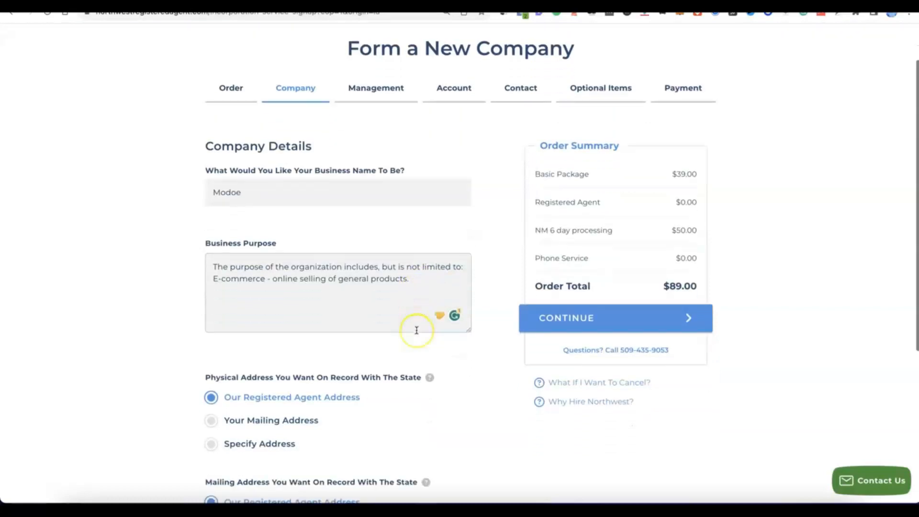
scroll(416, 330, down, 1)
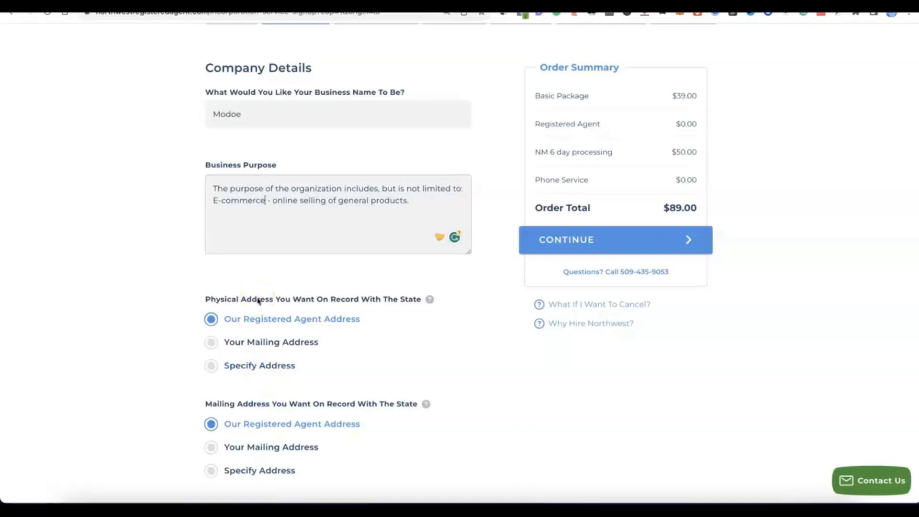
scroll(258, 300, down, 2)
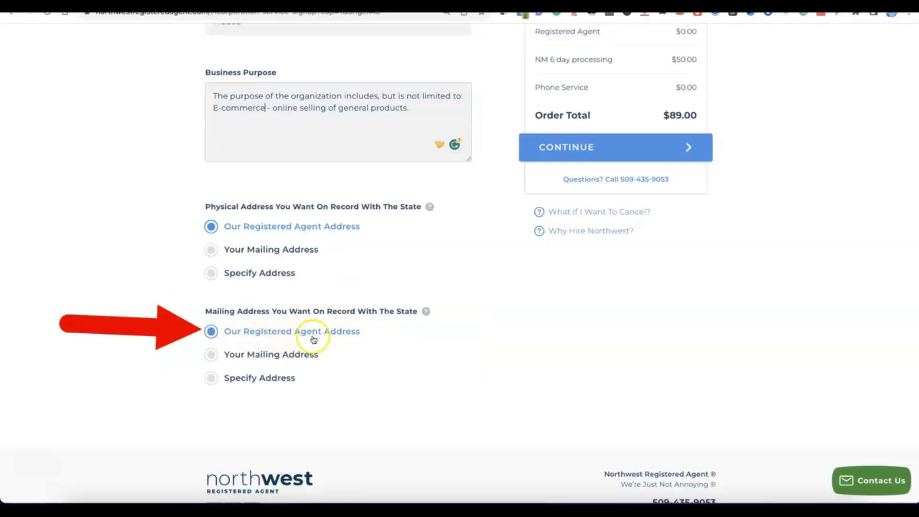
scroll(347, 337, up, 5)
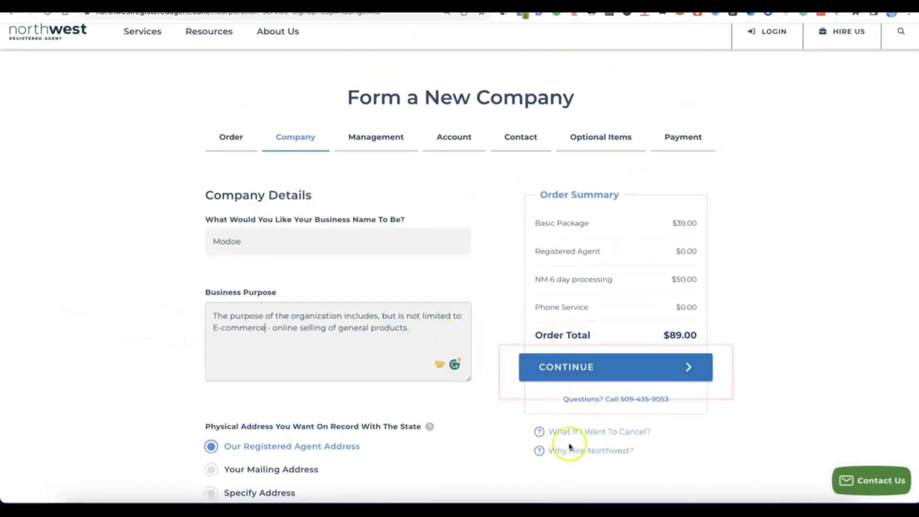
click(572, 368)
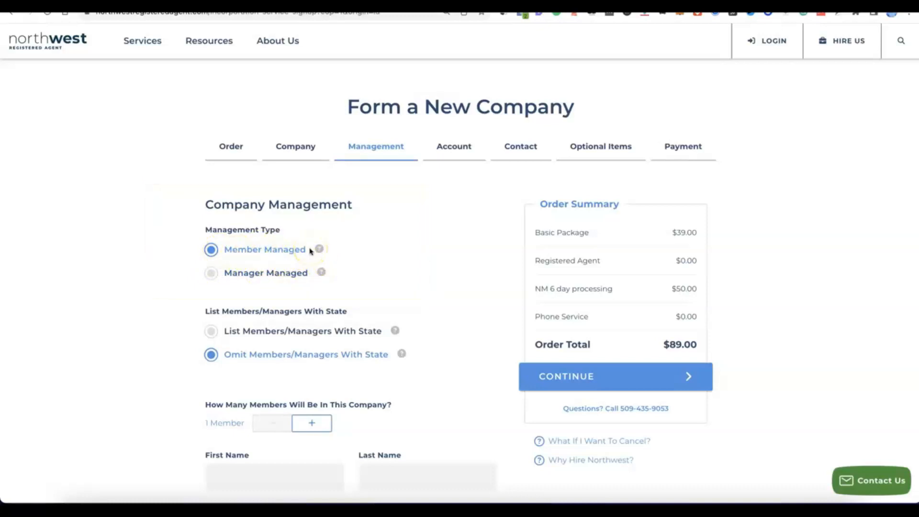
Step: Set the company to 2 members, fill in each member's first and last name, and continue to account setup
scroll(258, 242, down, 3)
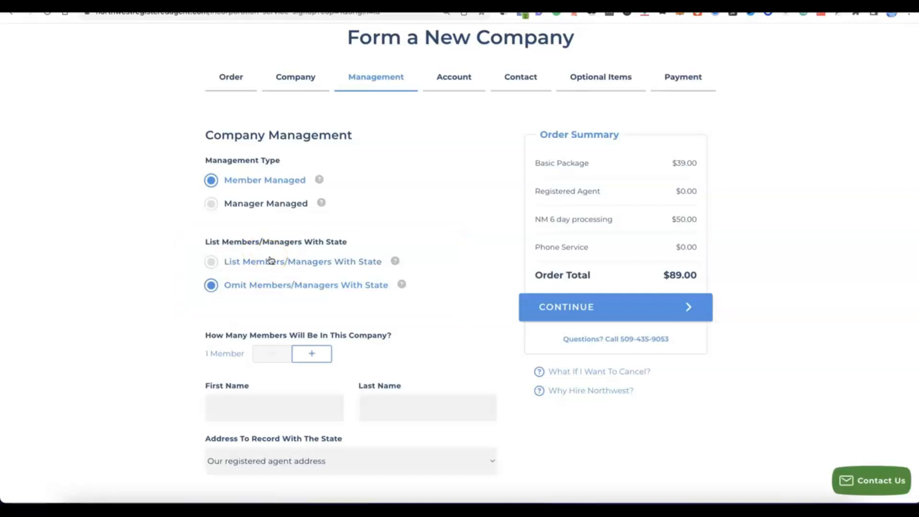
click(318, 354)
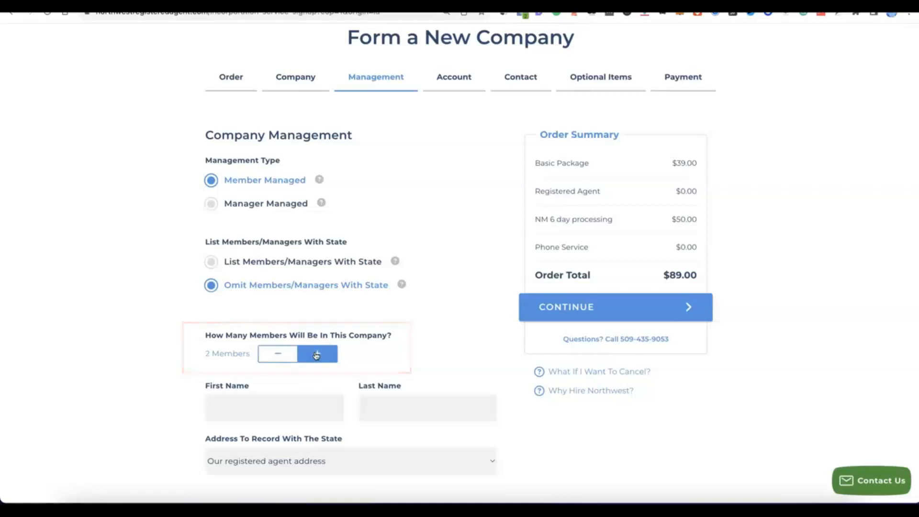
scroll(316, 355, down, 1)
scroll(315, 355, down, 3)
scroll(308, 348, up, 1)
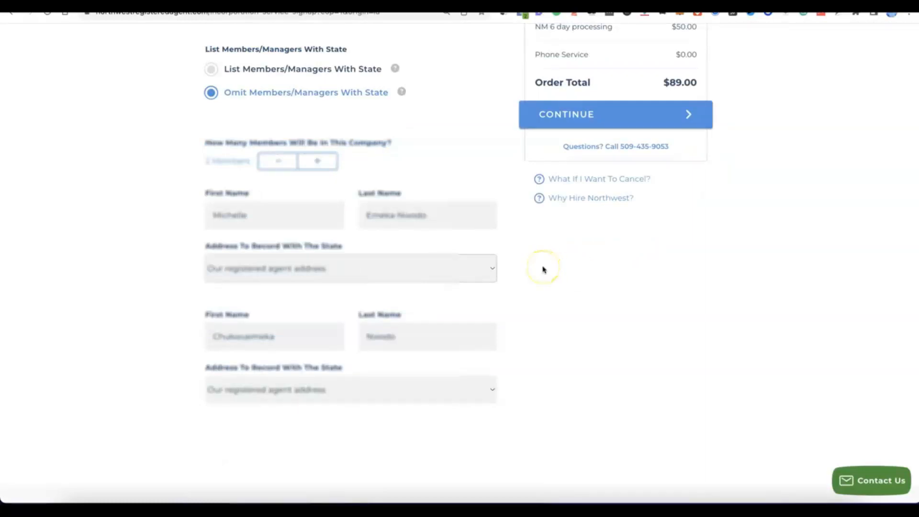
scroll(544, 284, up, 2)
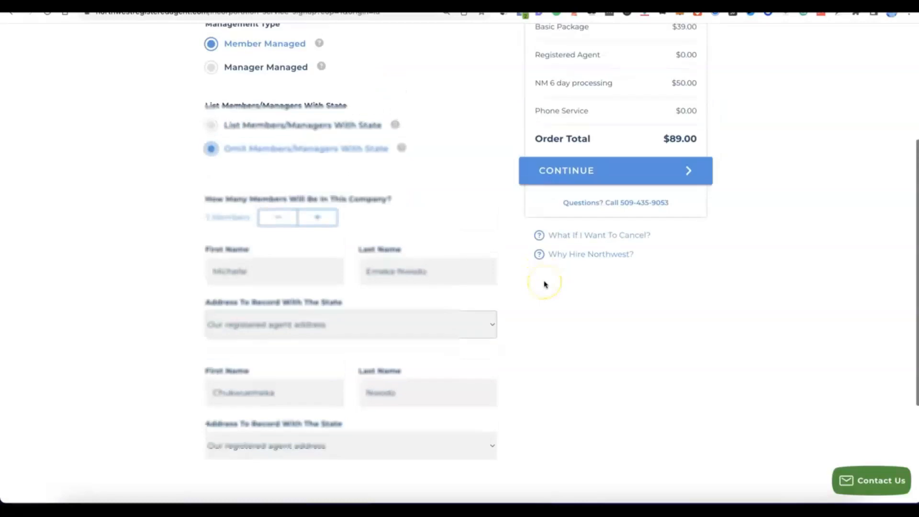
scroll(577, 174, up, 1)
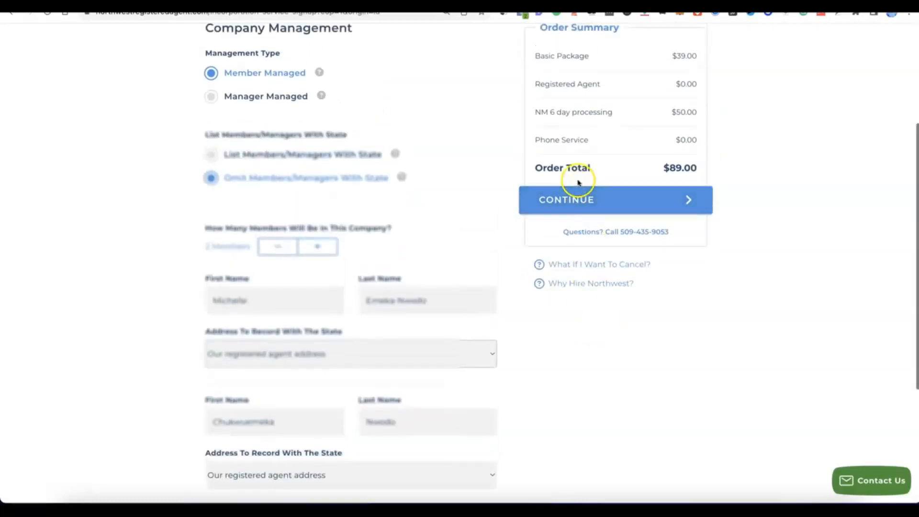
click(577, 196)
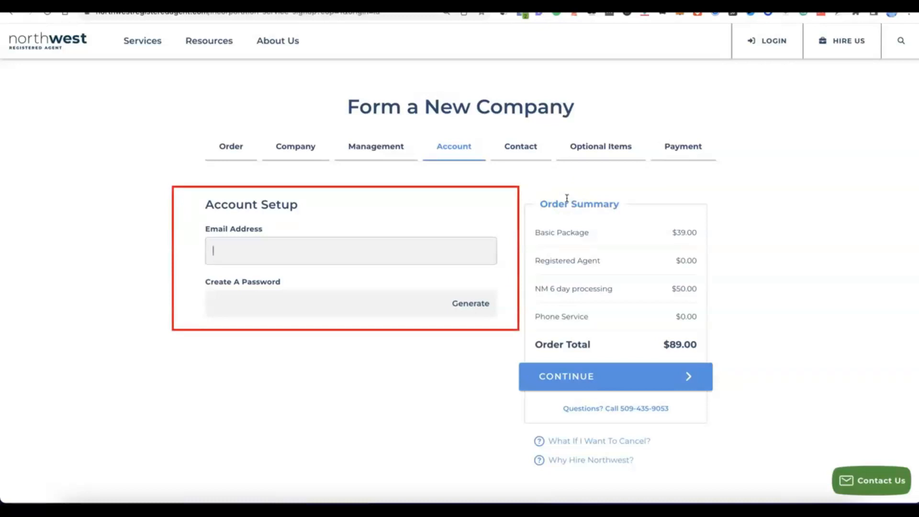
Step: Enter the account's email address, generate an account password, and continue to the contact details
click(312, 243)
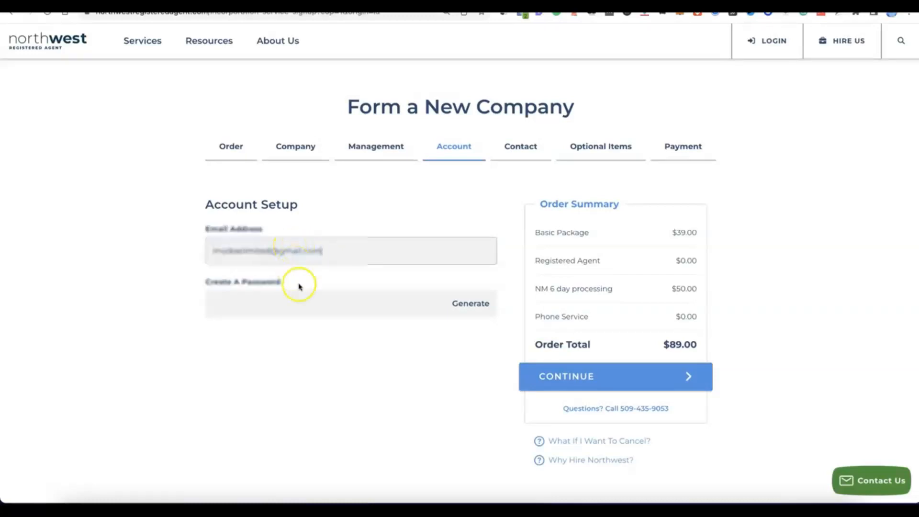
click(295, 302)
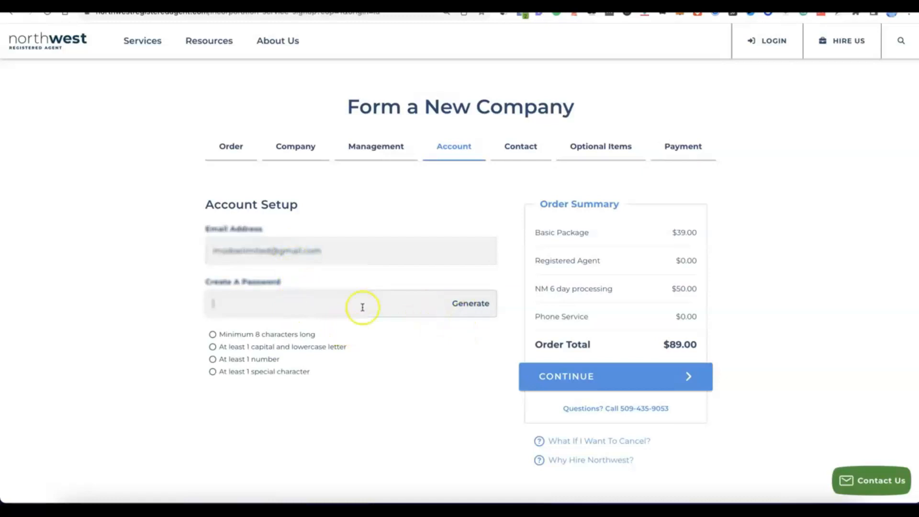
click(471, 305)
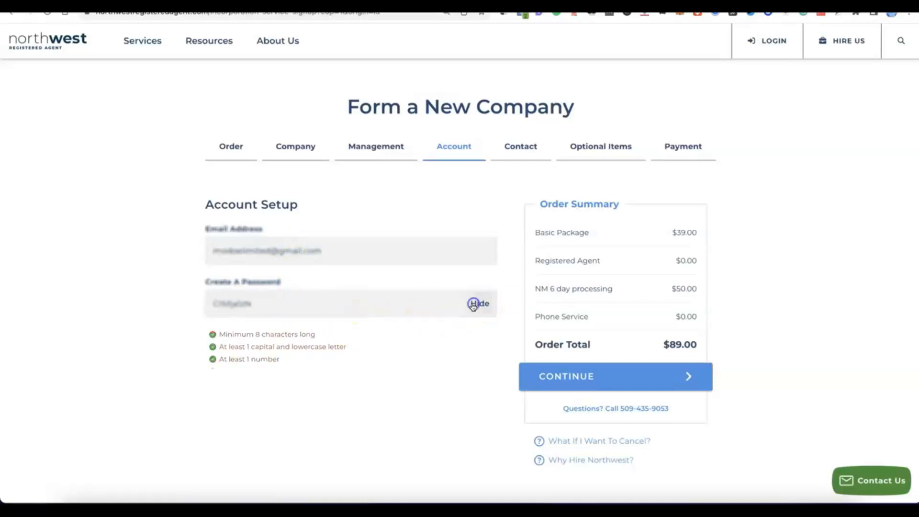
click(333, 345)
scroll(333, 345, down, 1)
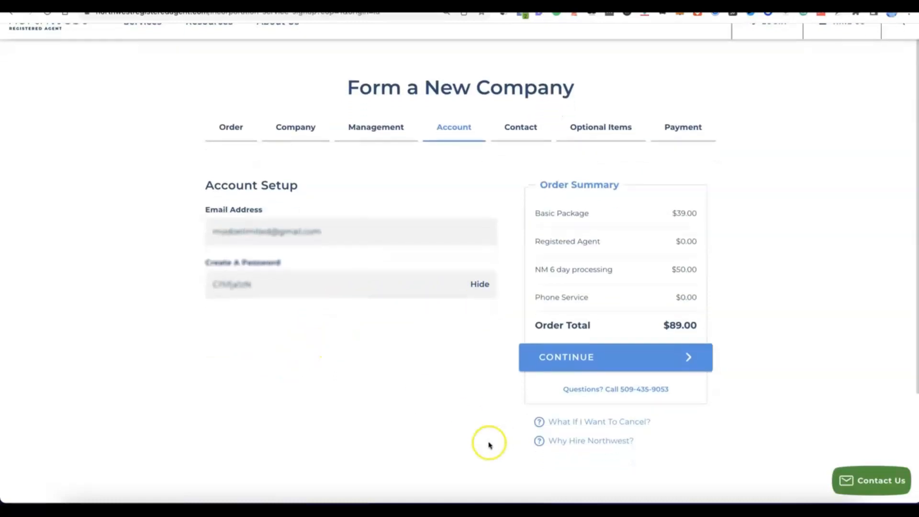
click(591, 368)
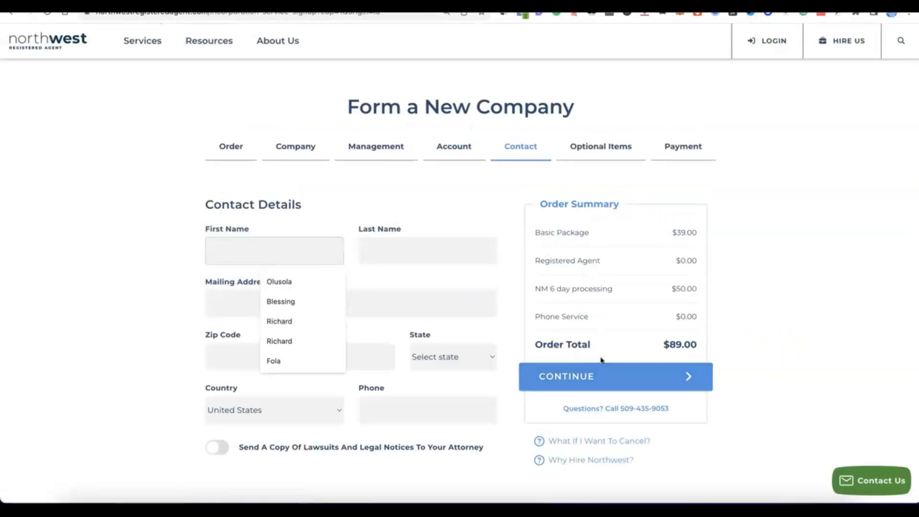
Step: Fill in the contact's name, mailing address, country and phone number, and continue to the optional items
click(145, 223)
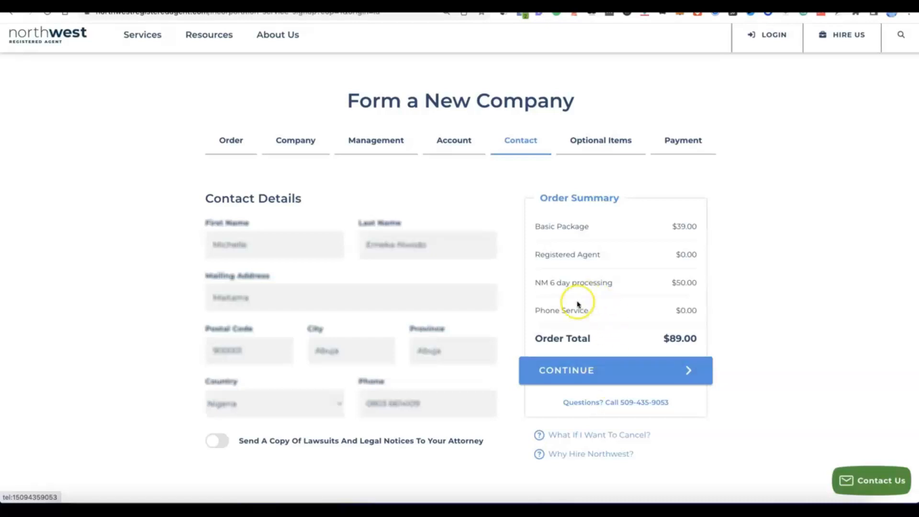
click(571, 378)
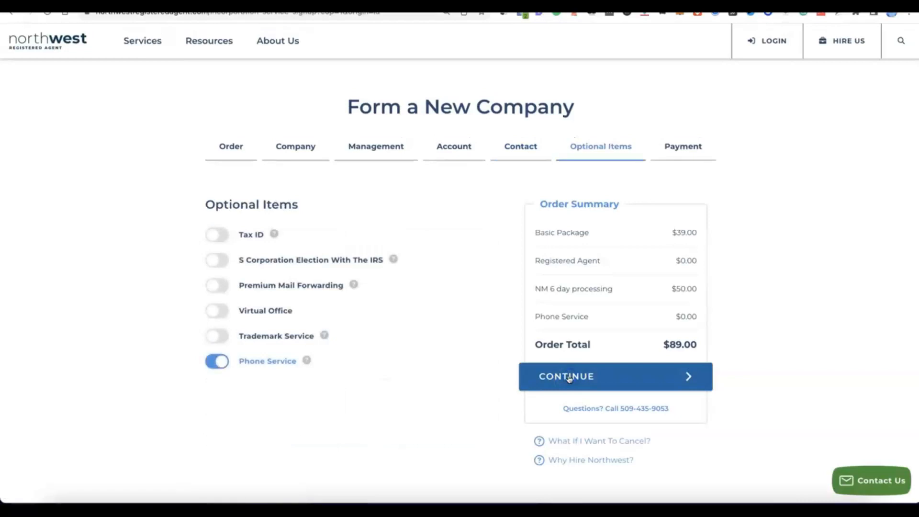
Step: Remove the Phone Service optional item from the order
click(341, 361)
click(222, 364)
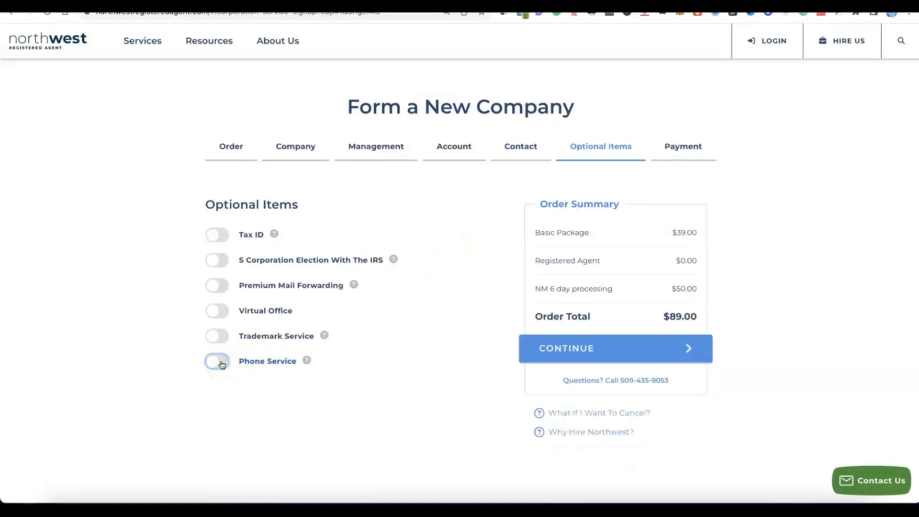
click(213, 362)
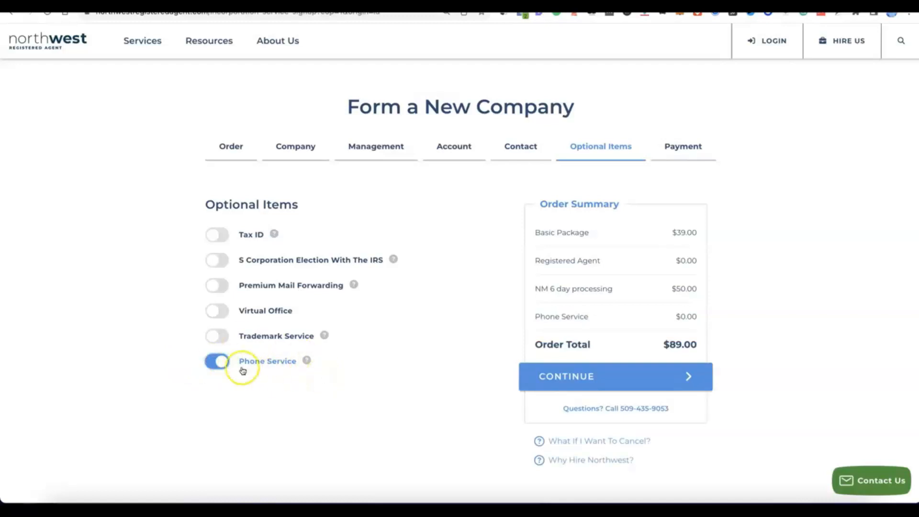
click(218, 362)
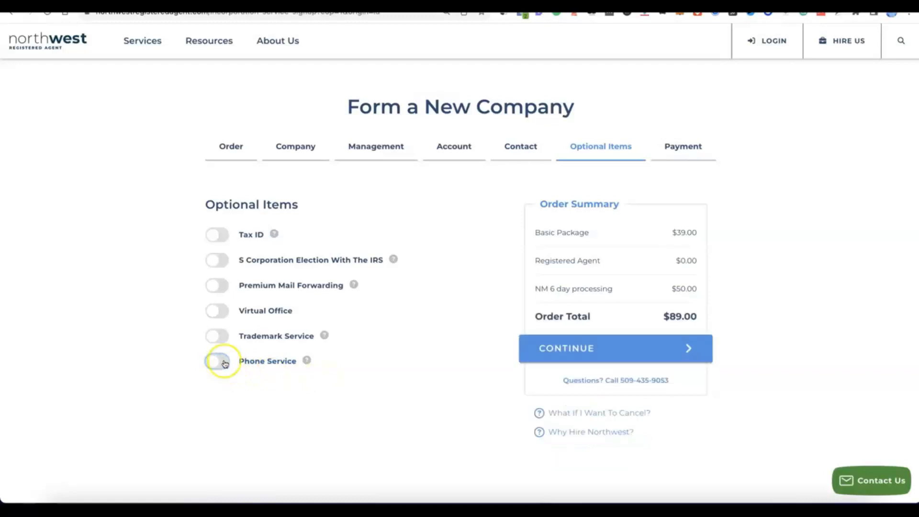
Step: Add the Tax ID item with the Do NOT Have Social Security Number option and continue to the payment information
click(212, 234)
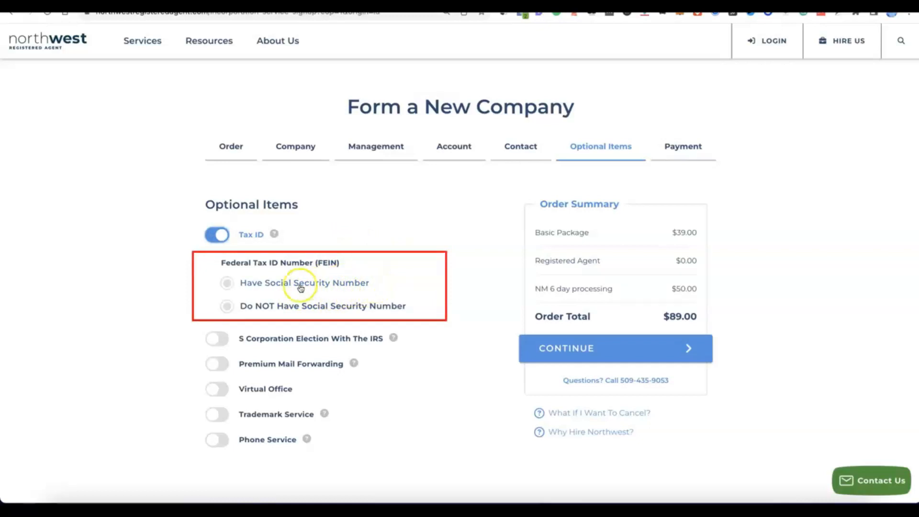
click(228, 283)
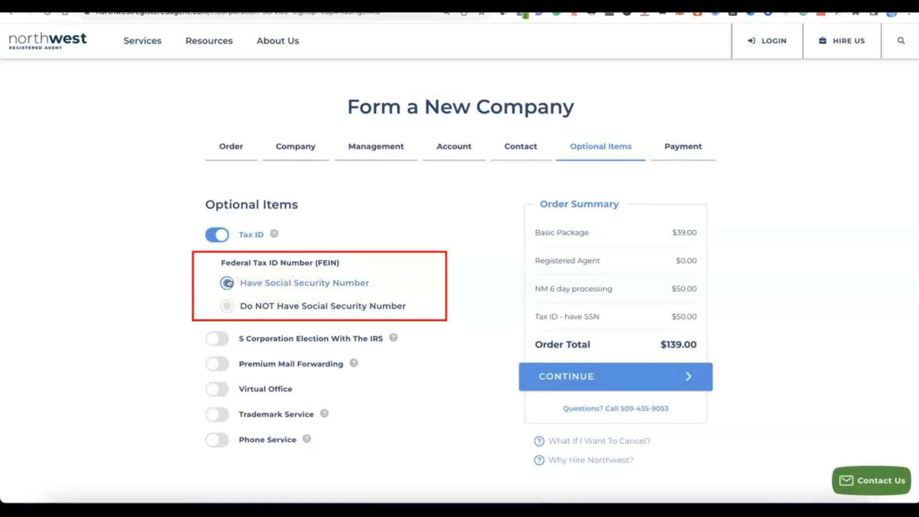
click(222, 307)
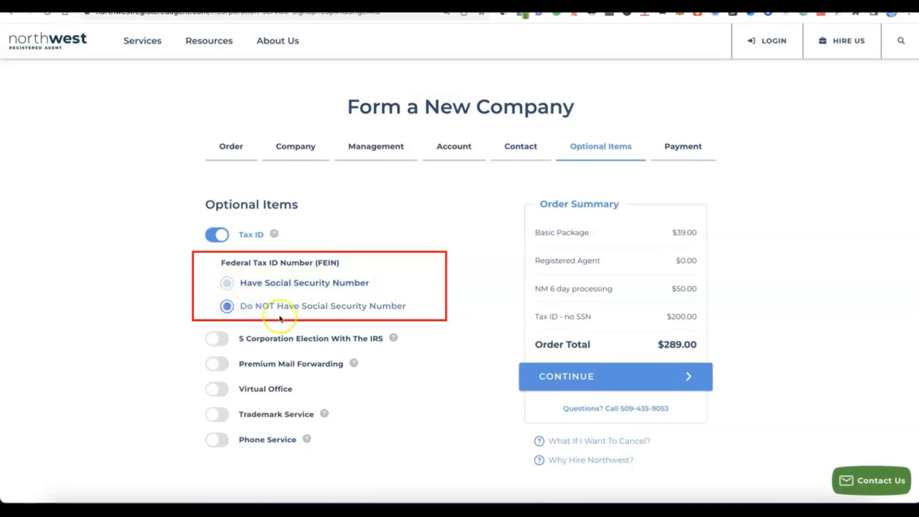
click(310, 311)
click(331, 283)
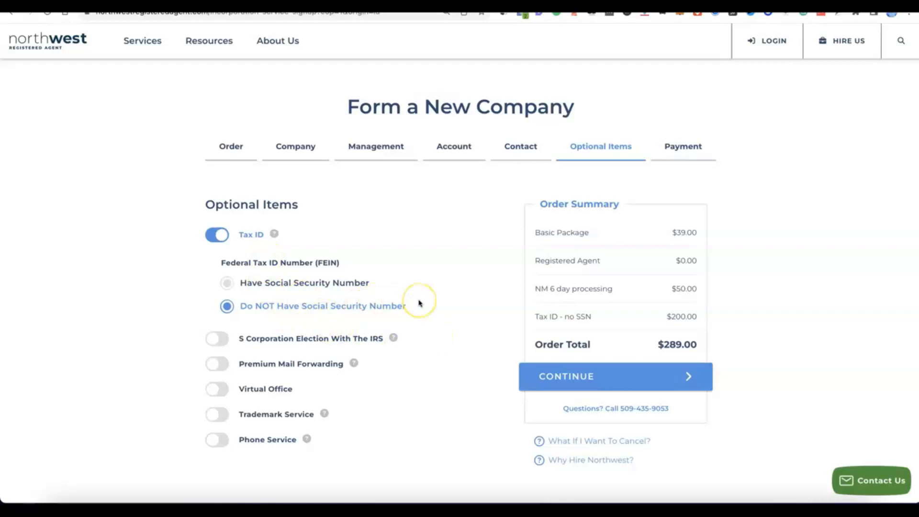
scroll(420, 303, down, 2)
scroll(420, 303, up, 1)
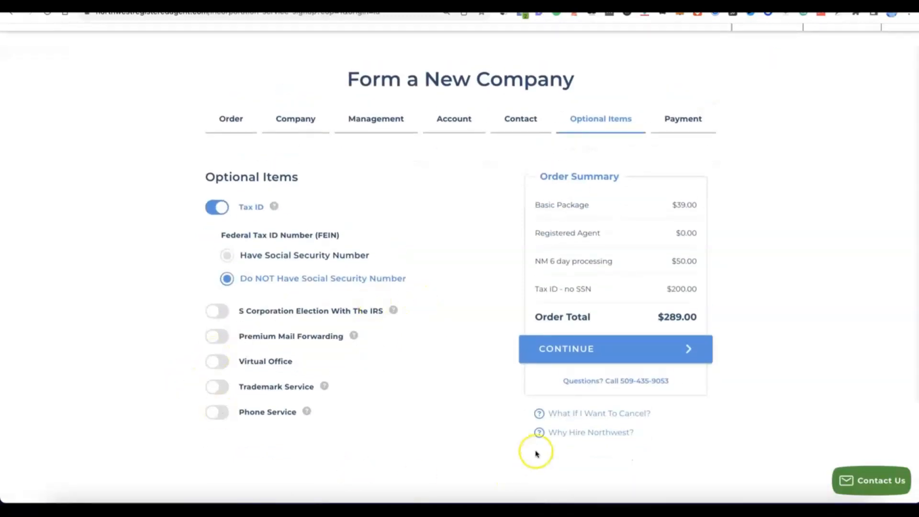
click(579, 349)
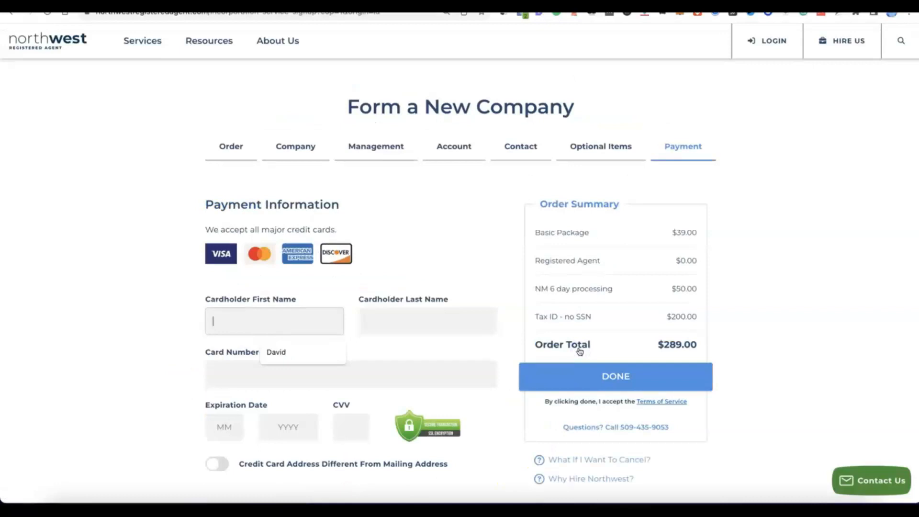
scroll(579, 350, down, 3)
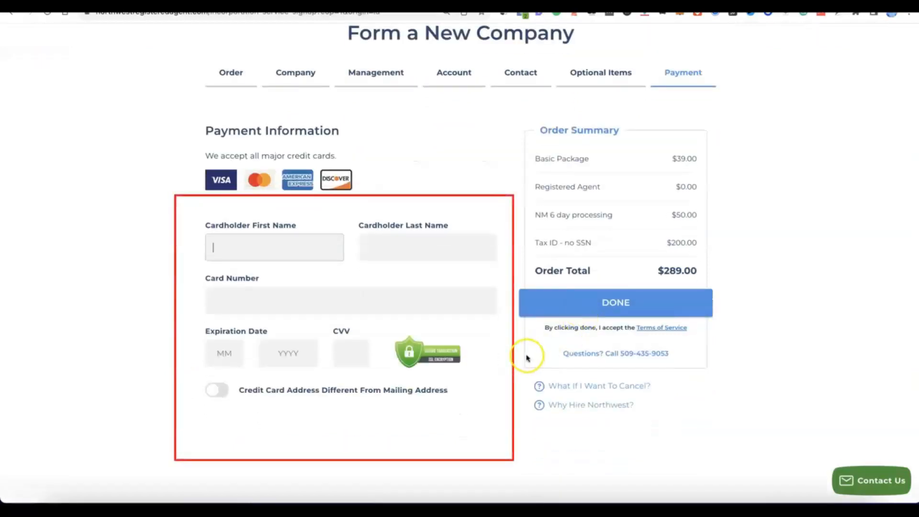
Step: Fill in the cardholder's name, card number, expiration date and CVV, and submit the payment for the order
click(251, 247)
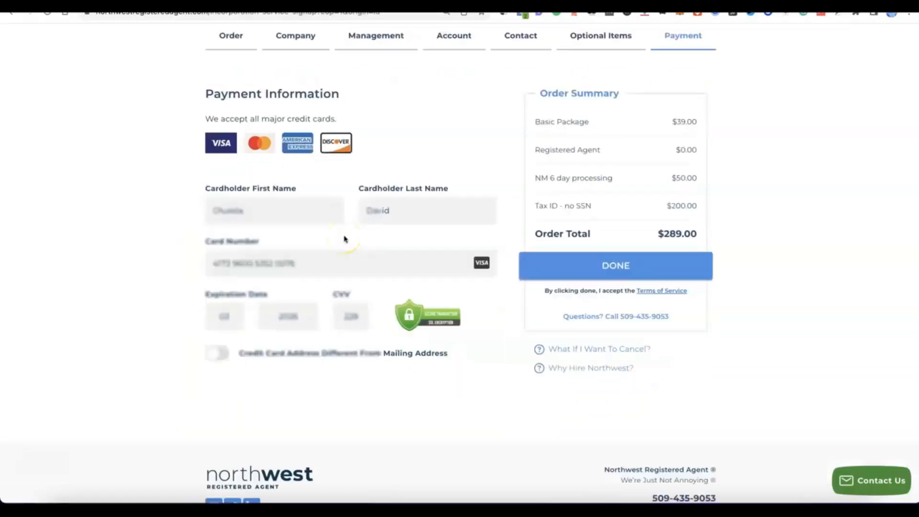
click(585, 267)
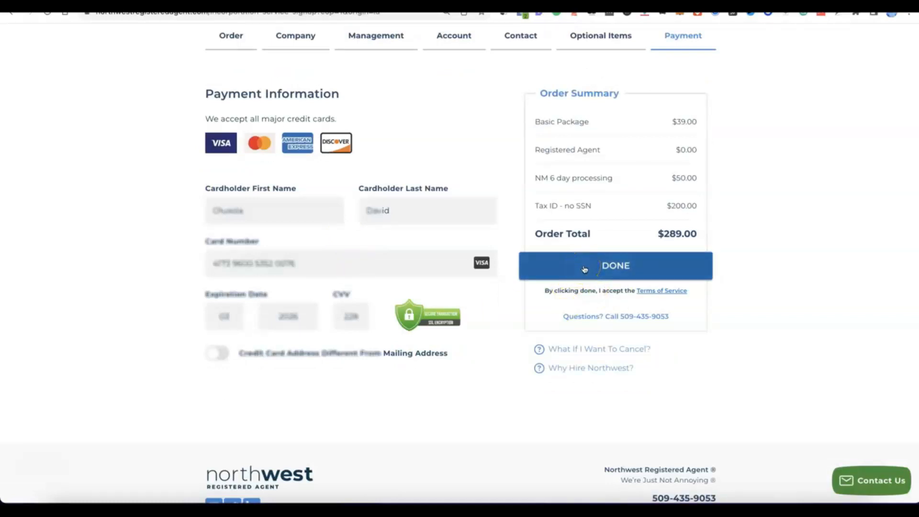
click(587, 268)
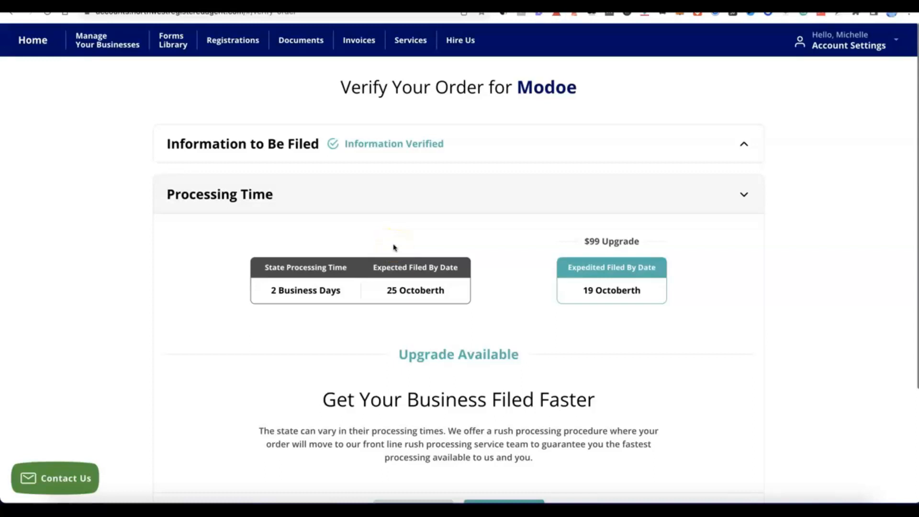
Step: Verify the Modoe order with standard processing and no added business items, and submit it for filing
click(413, 228)
click(551, 228)
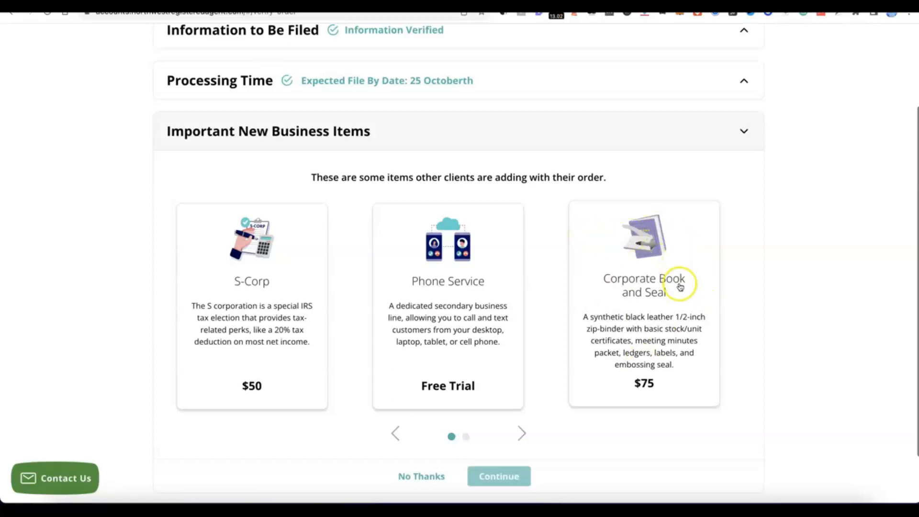
scroll(543, 260, down, 1)
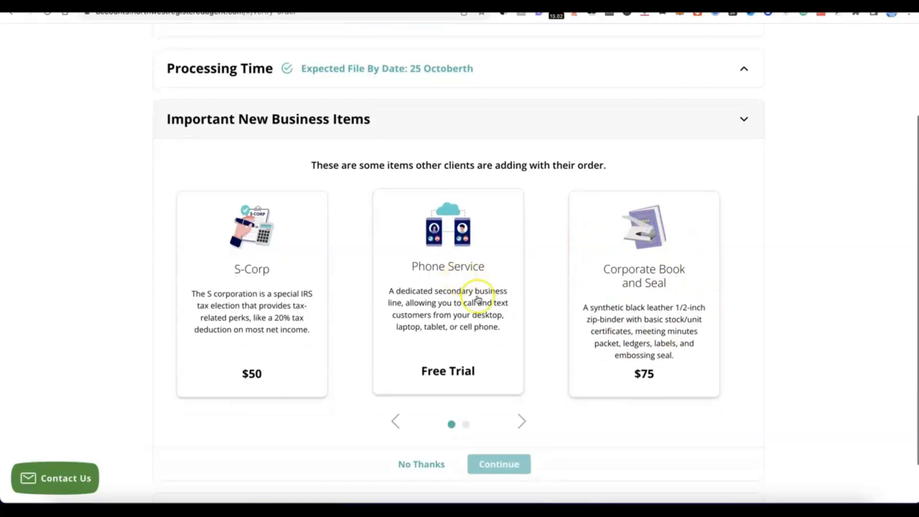
scroll(477, 299, down, 2)
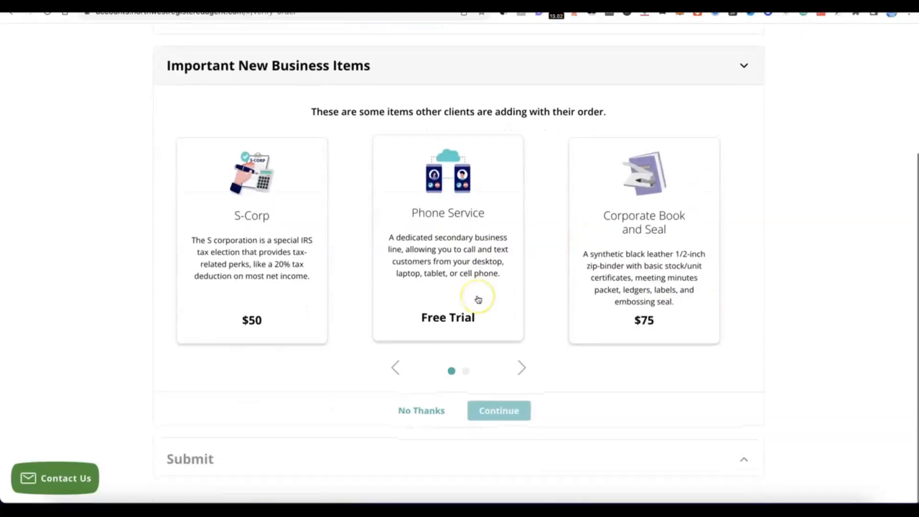
click(427, 412)
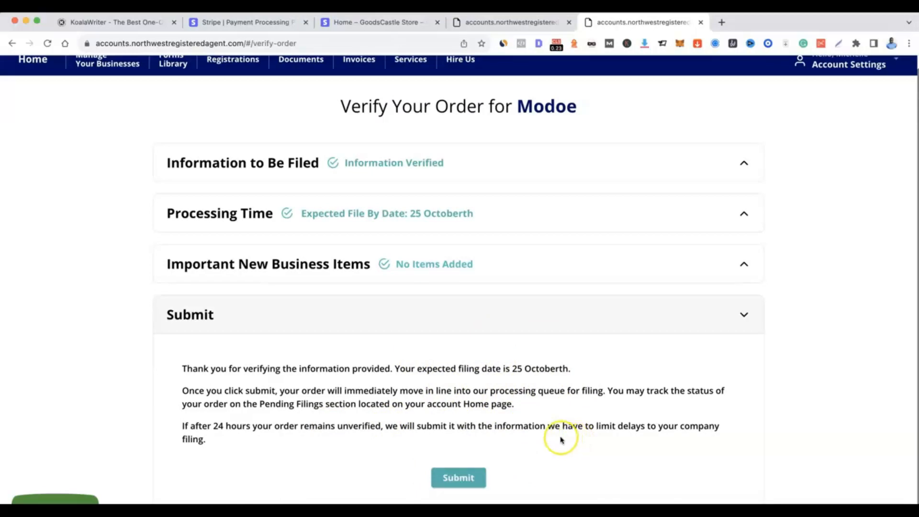
click(458, 477)
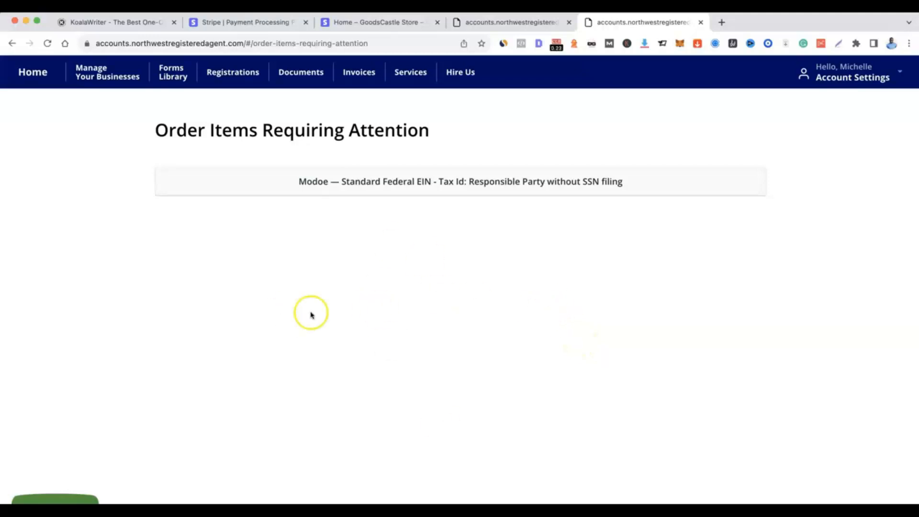
Step: Open the Federal EIN item requiring attention and choose the existing contact as the Responsible Party
click(424, 181)
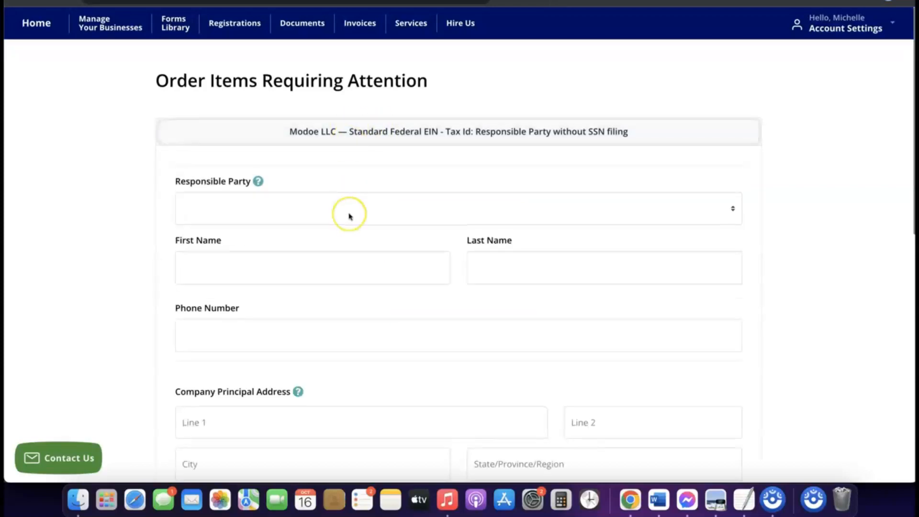
scroll(349, 215, down, 3)
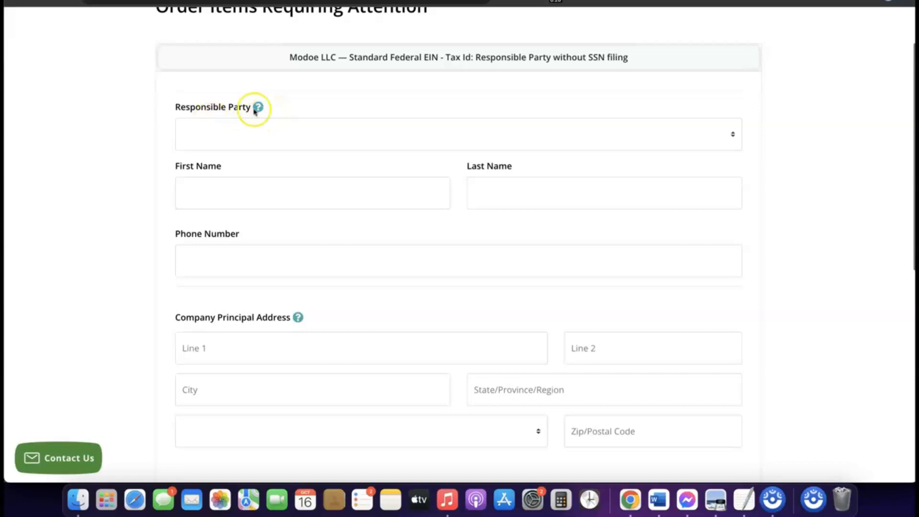
click(253, 127)
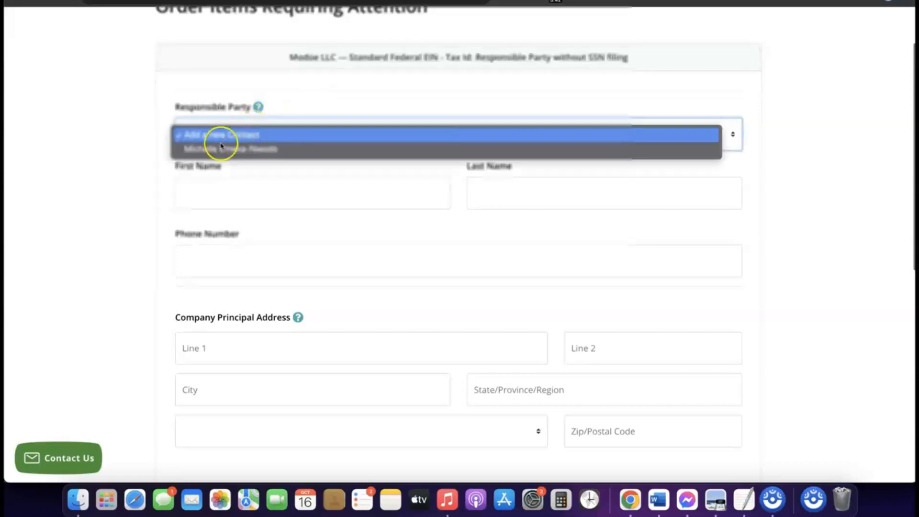
click(243, 151)
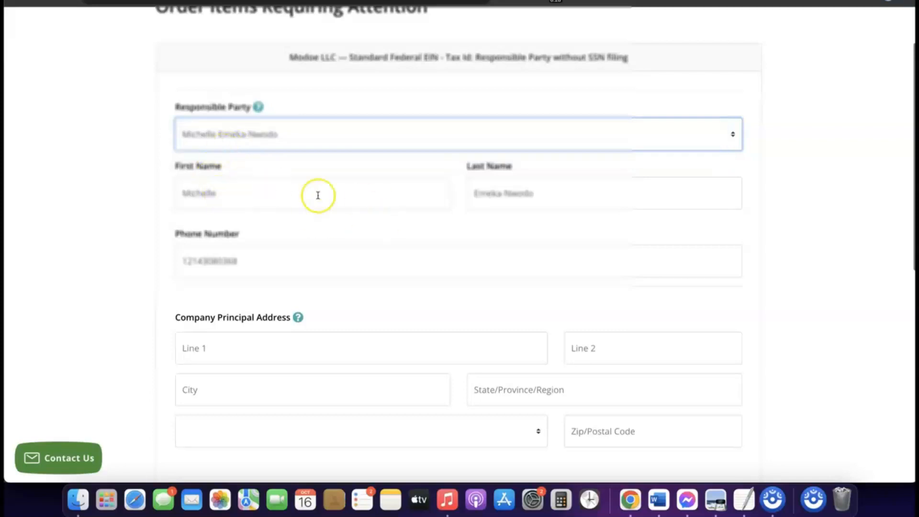
Step: Fill in the Company Principal Address with its street, suite, city, state, country and postal code
scroll(379, 225, down, 5)
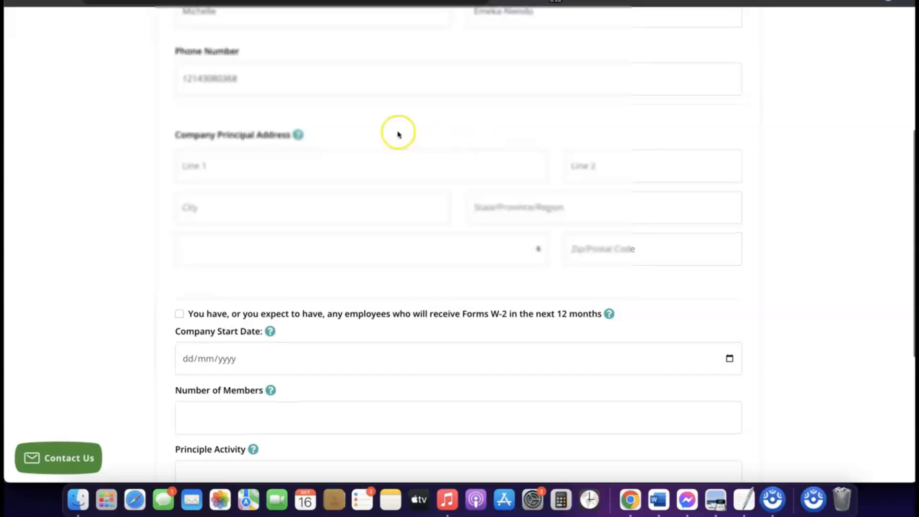
scroll(335, 139, down, 1)
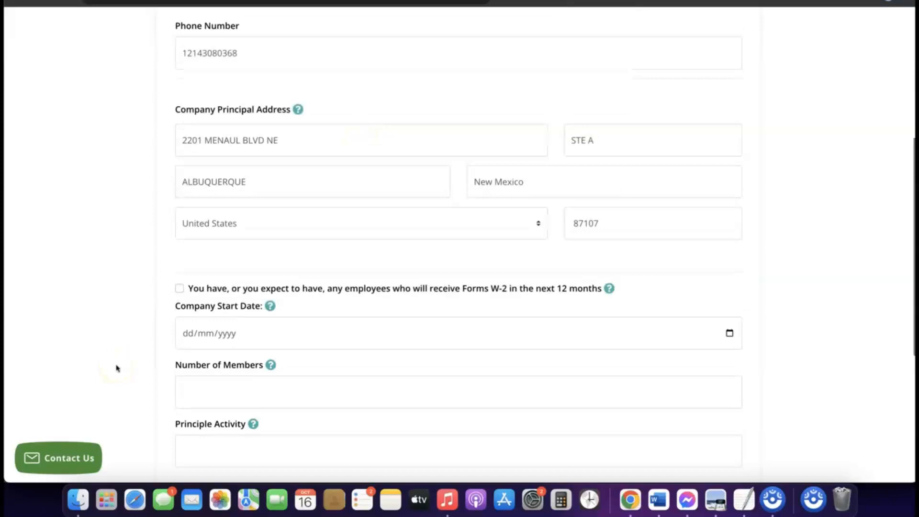
scroll(261, 336, down, 2)
mouse_move(263, 339)
scroll(263, 339, down, 1)
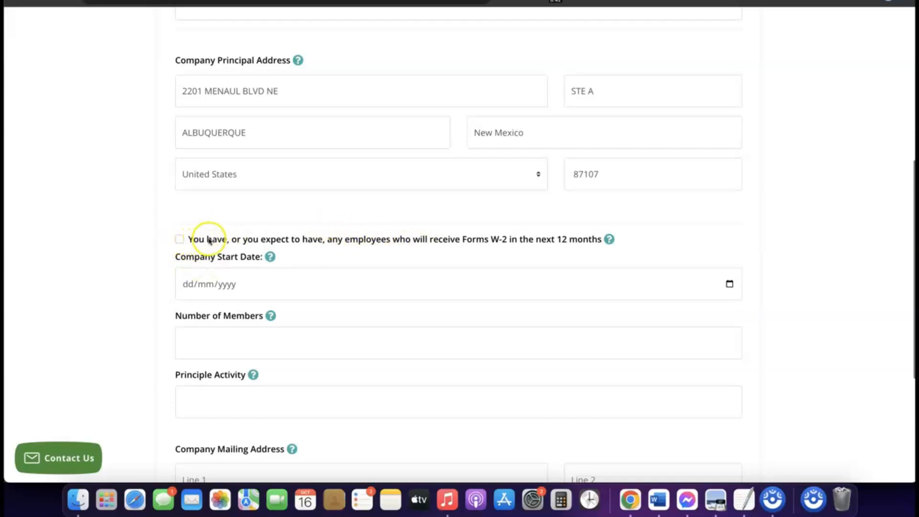
Step: Set the Company Start Date to 16/01/2024
scroll(206, 237, down, 1)
scroll(222, 228, down, 1)
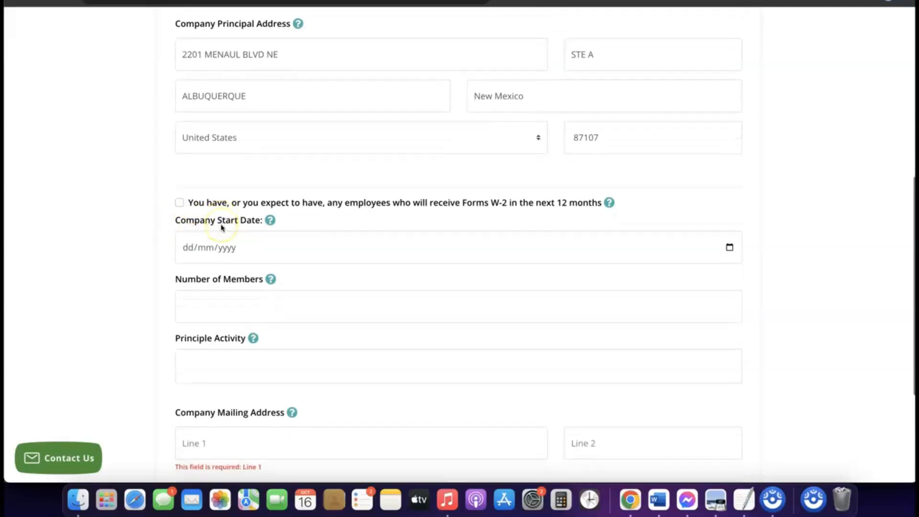
scroll(222, 229, down, 1)
click(223, 245)
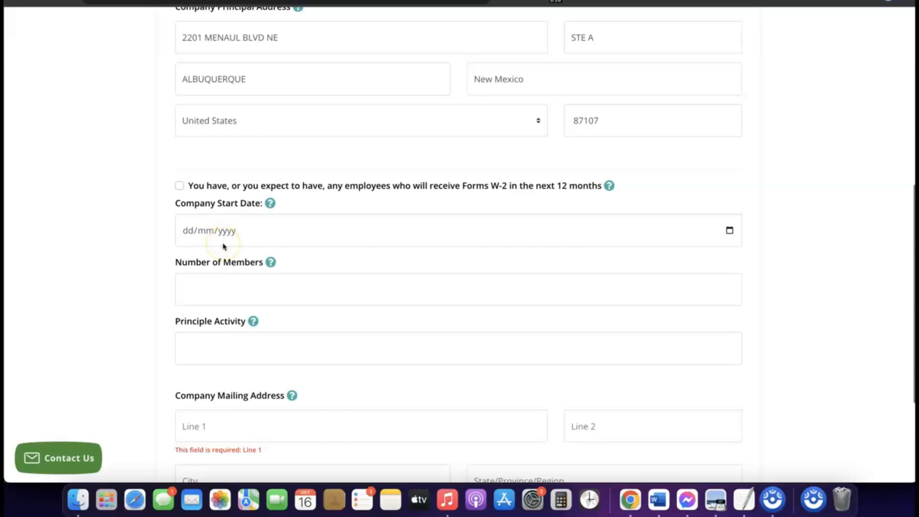
click(220, 233)
click(220, 233)
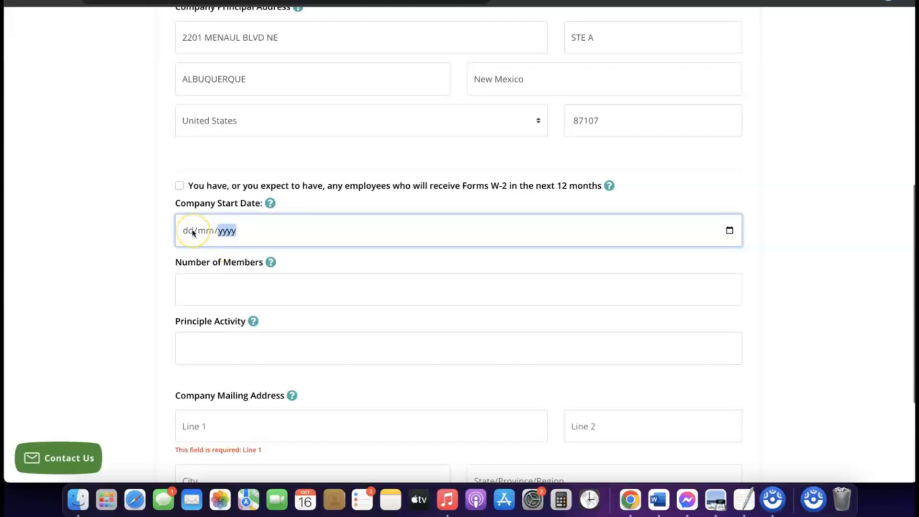
click(250, 215)
click(270, 204)
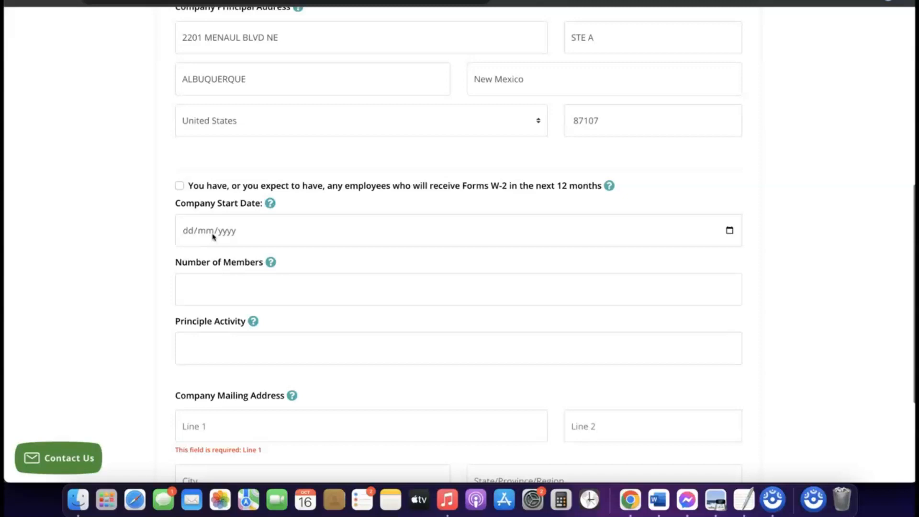
click(730, 231)
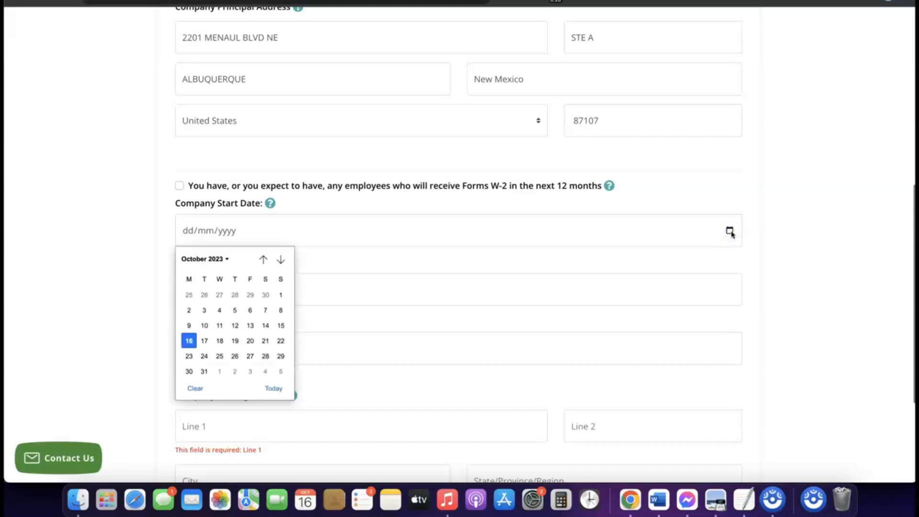
click(223, 259)
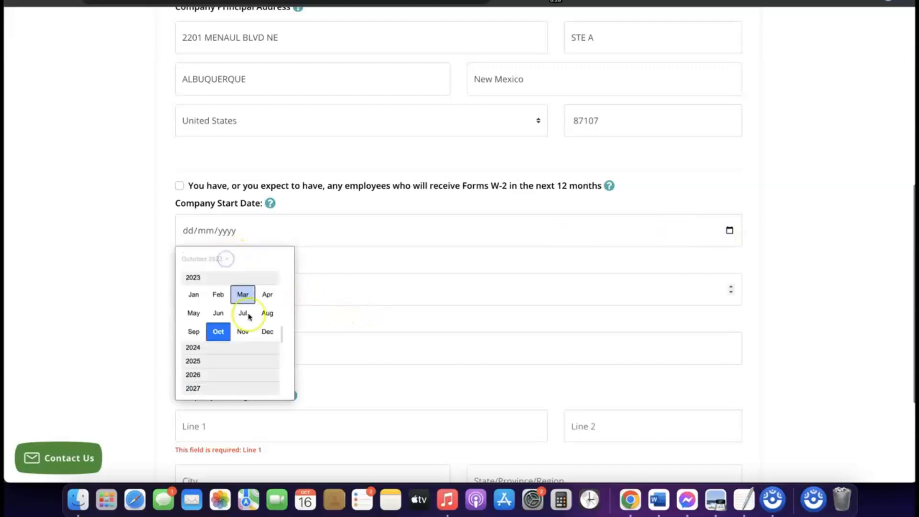
click(201, 348)
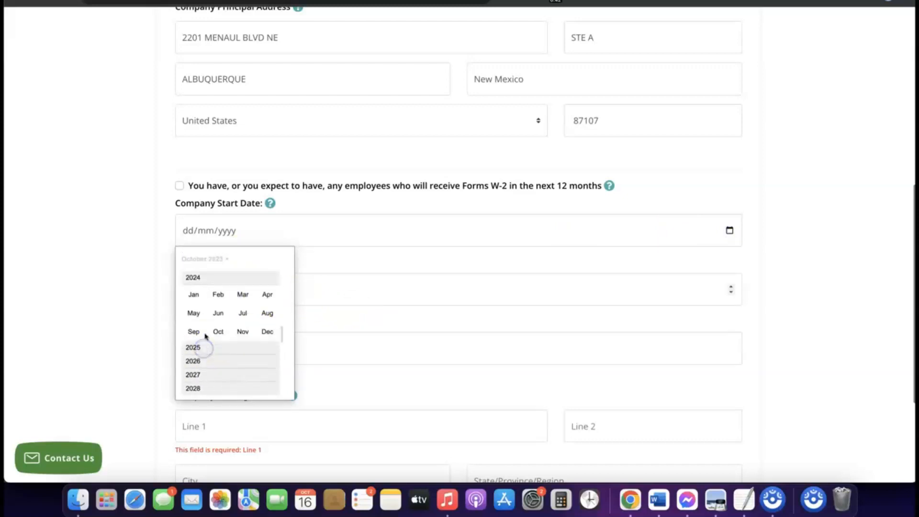
click(193, 295)
key(Escape)
click(381, 272)
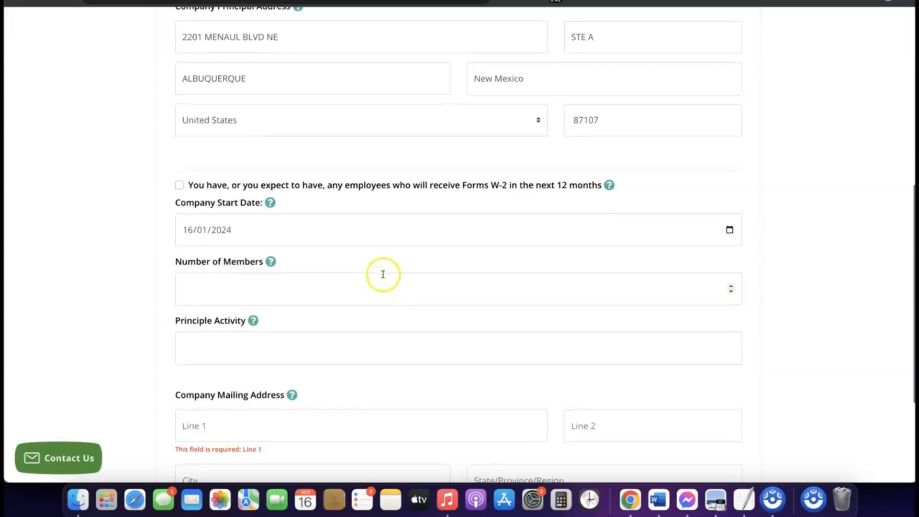
Step: Set the Number of Members to 1 and enter eCommerce as the Principle Activity
scroll(383, 274, down, 1)
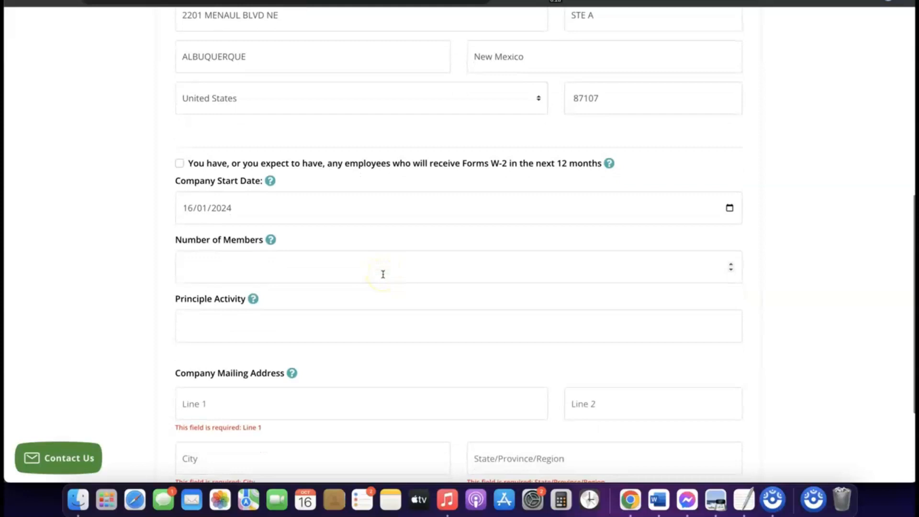
click(338, 268)
click(318, 265)
click(317, 266)
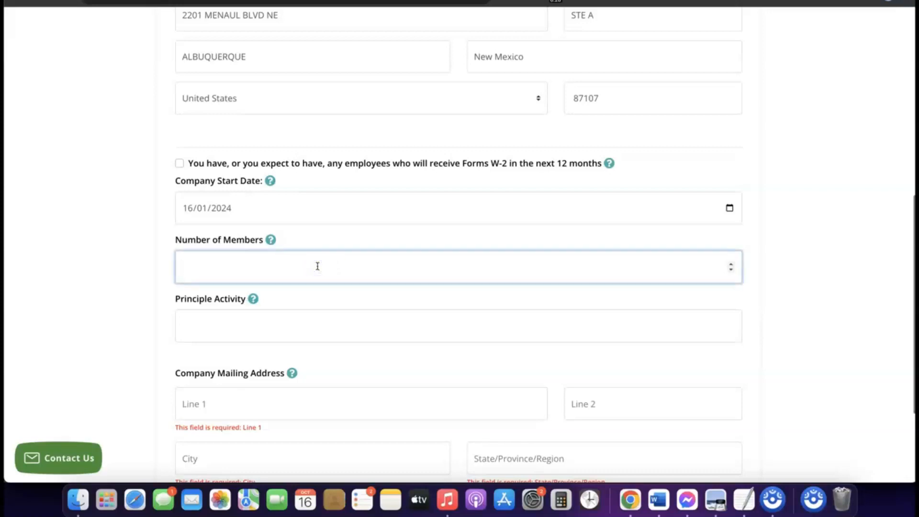
text(1)
click(318, 266)
scroll(317, 268, down, 3)
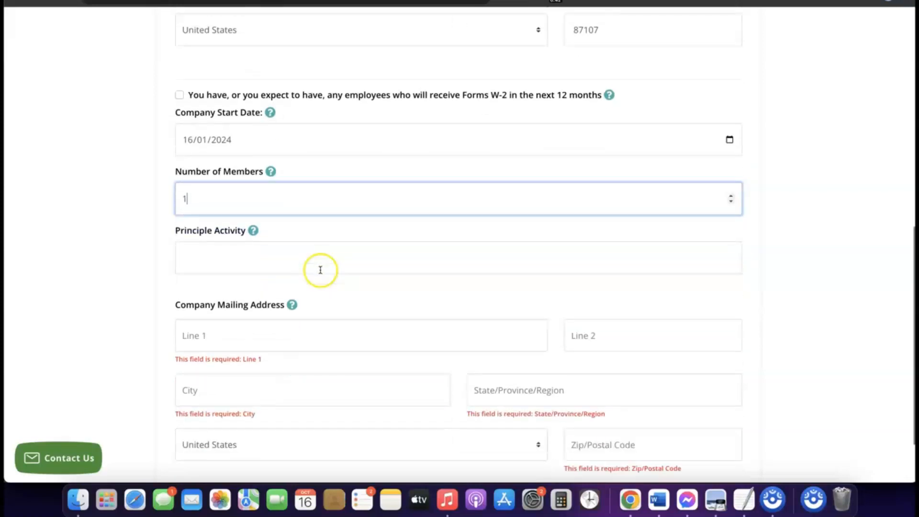
click(286, 253)
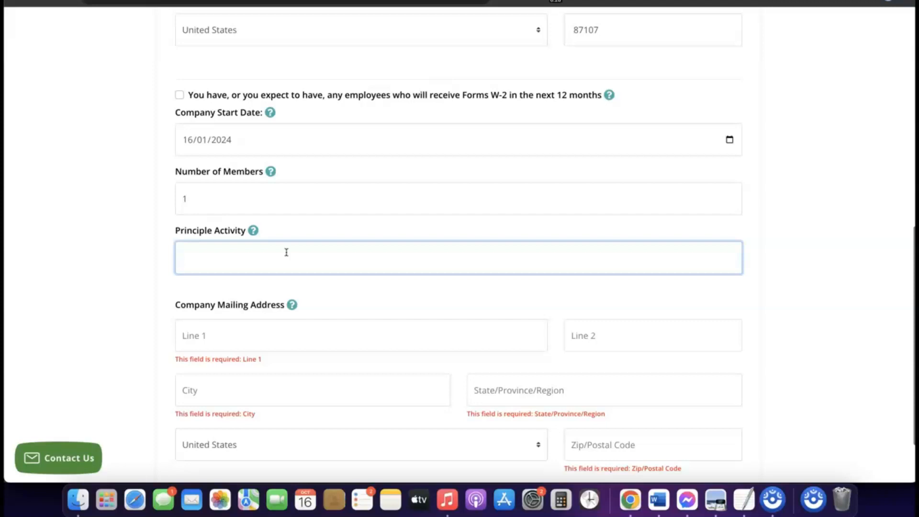
text(ecommerce)
Step: Fill in the Company Mailing Address with the same street, suite, city, state, country and postal code as the principal address
scroll(268, 263, down, 1)
scroll(259, 274, down, 3)
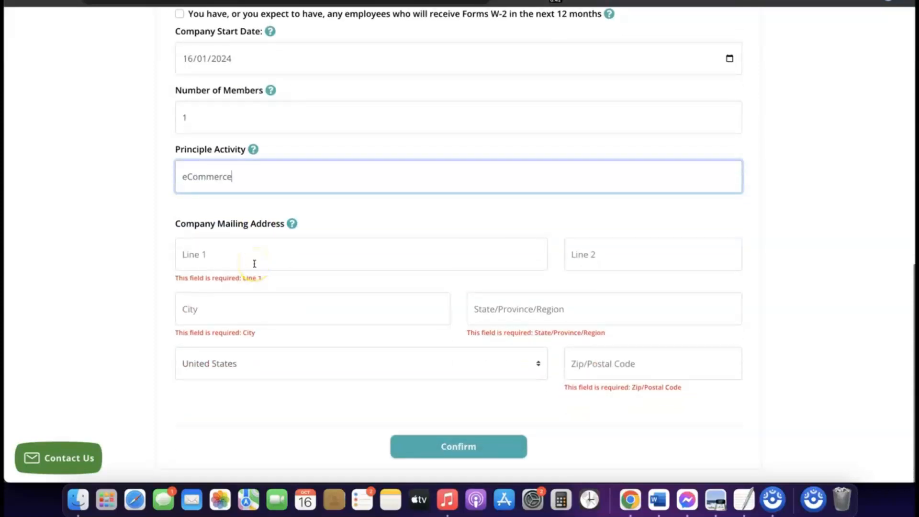
scroll(254, 263, up, 7)
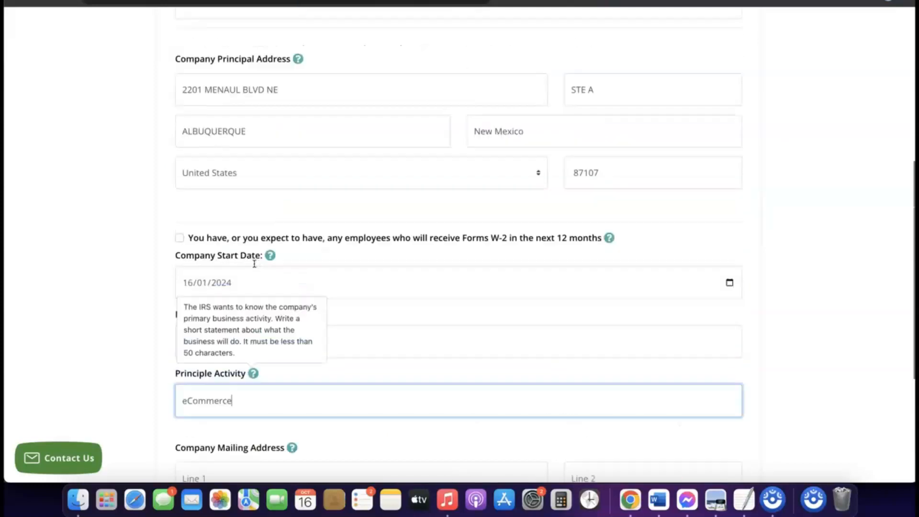
scroll(254, 264, down, 3)
scroll(254, 264, down, 4)
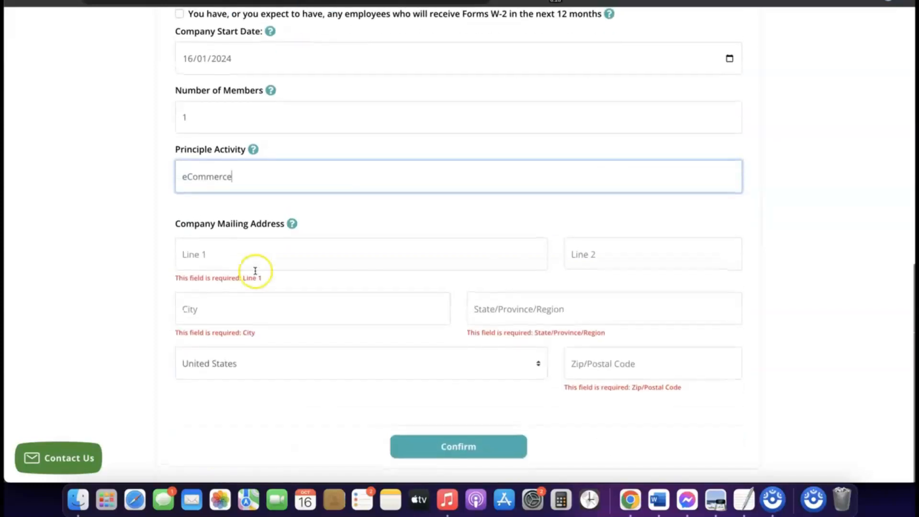
scroll(254, 266, up, 4)
scroll(255, 274, up, 2)
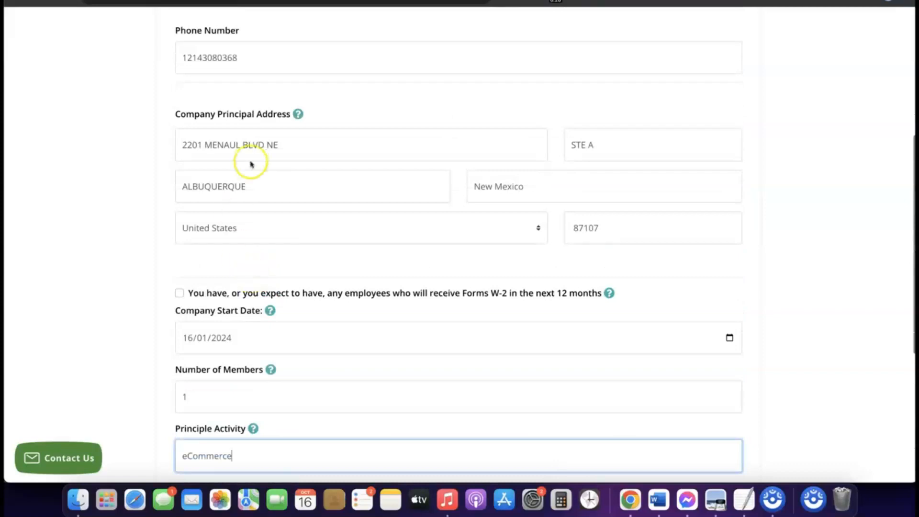
double_click(254, 145)
click(255, 145)
right_click(254, 145)
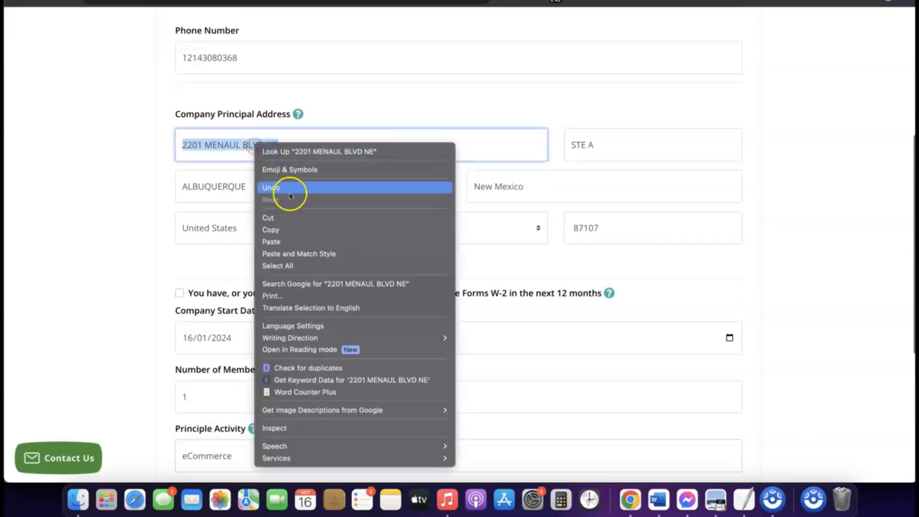
click(282, 230)
scroll(282, 233, down, 6)
click(238, 254)
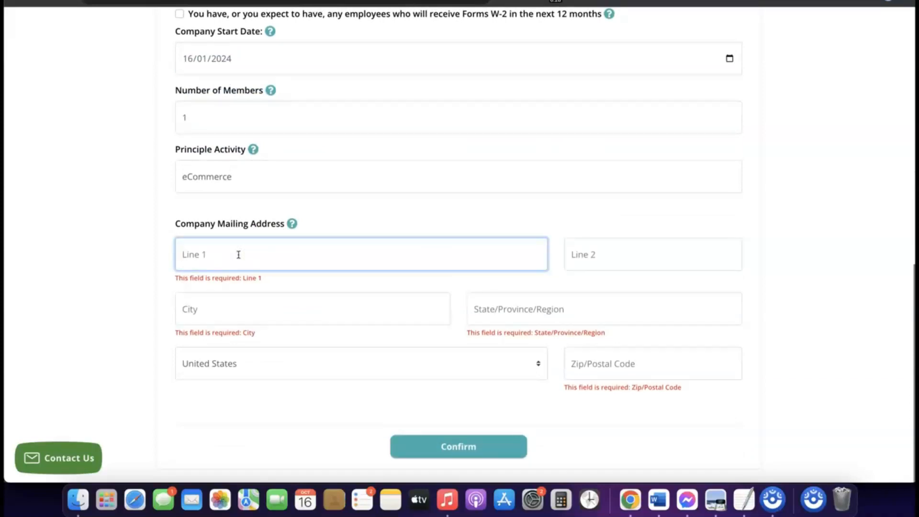
click(621, 368)
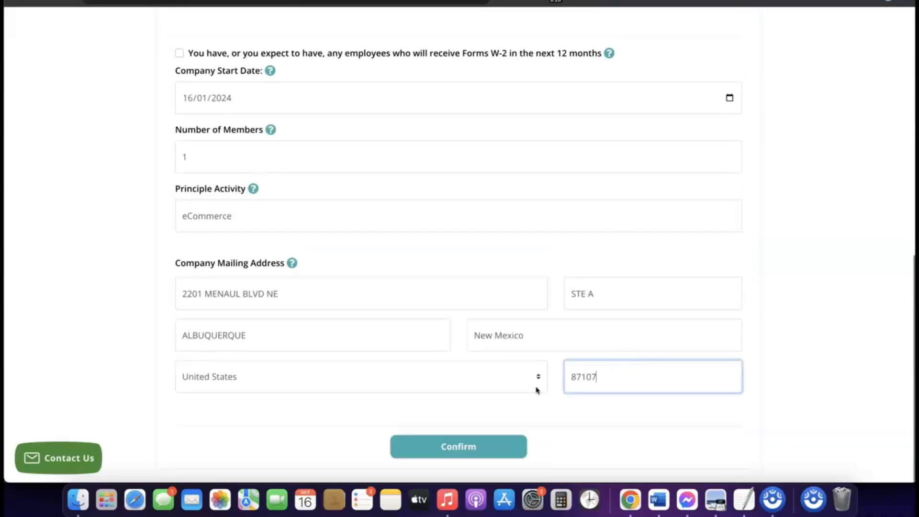
click(537, 410)
click(500, 399)
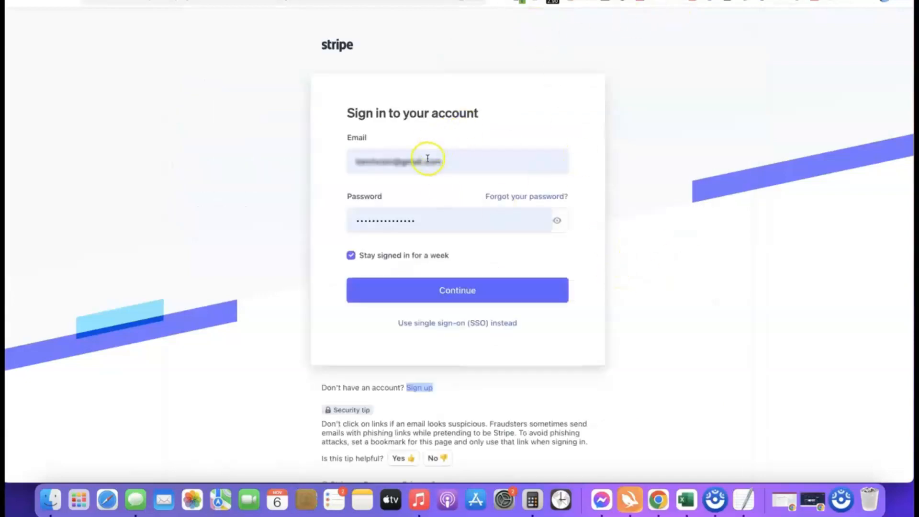
Step: Sign in to Stripe with the saved credentials and create a new account named Affiliate Blueprint with United States as the country of operation
click(441, 294)
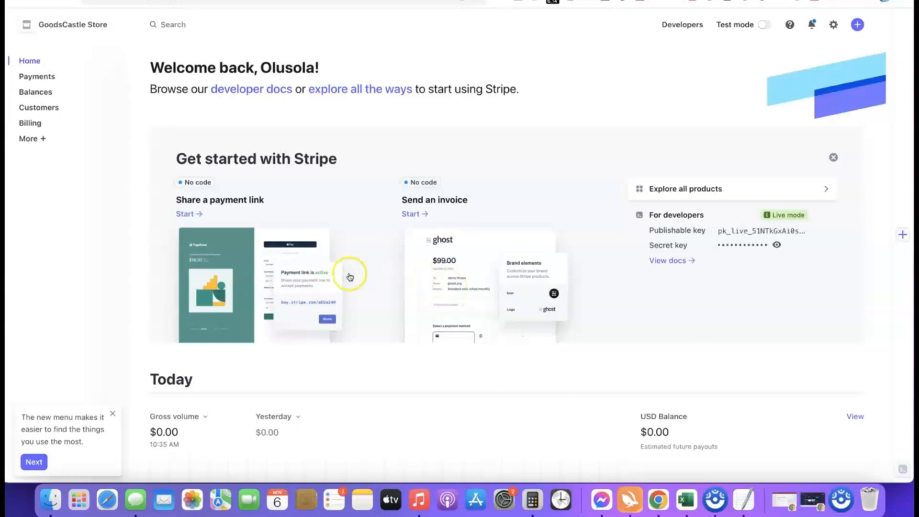
click(118, 25)
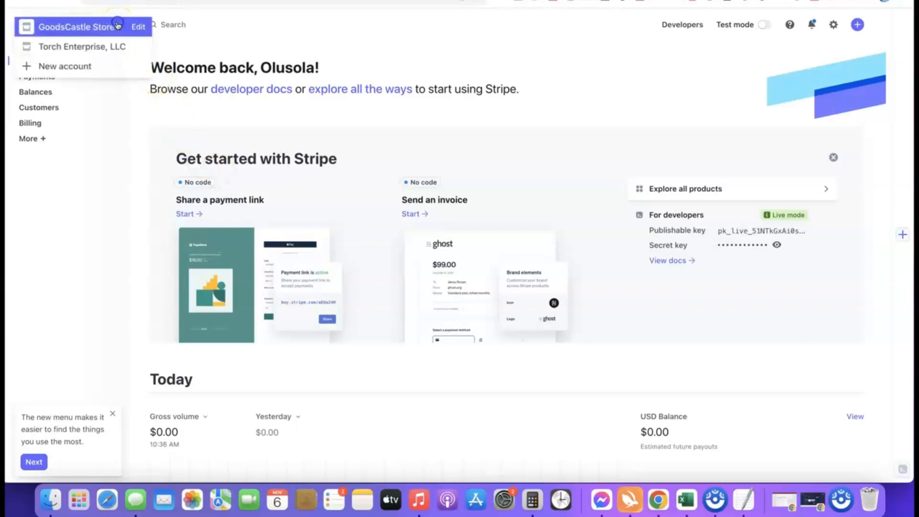
click(66, 66)
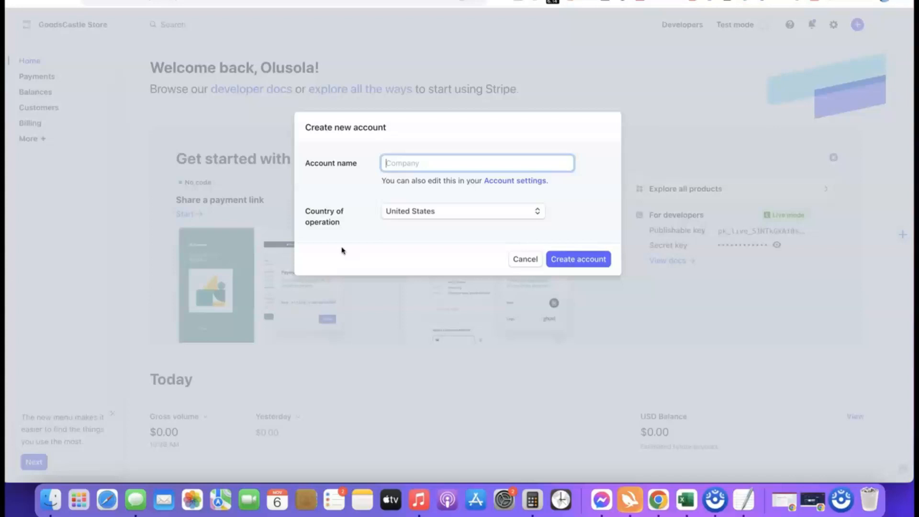
click(405, 168)
text(ate Blueprint)
click(378, 190)
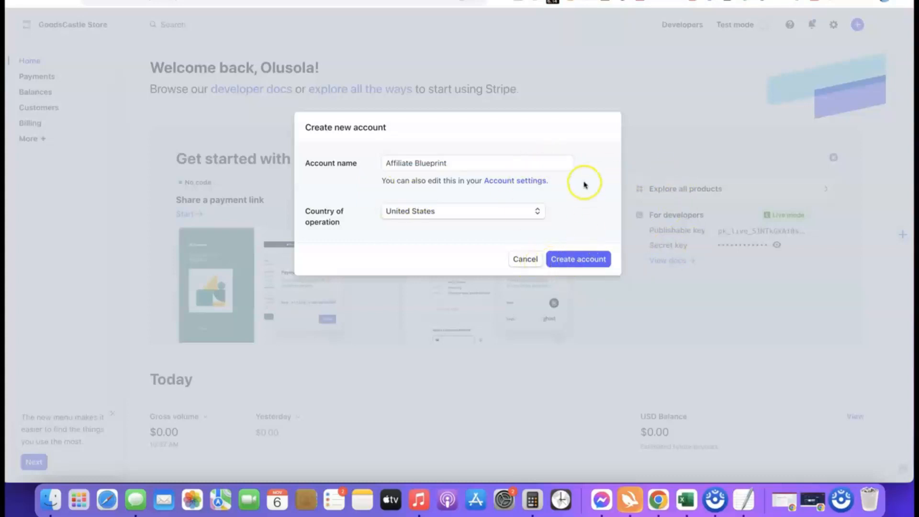
click(573, 264)
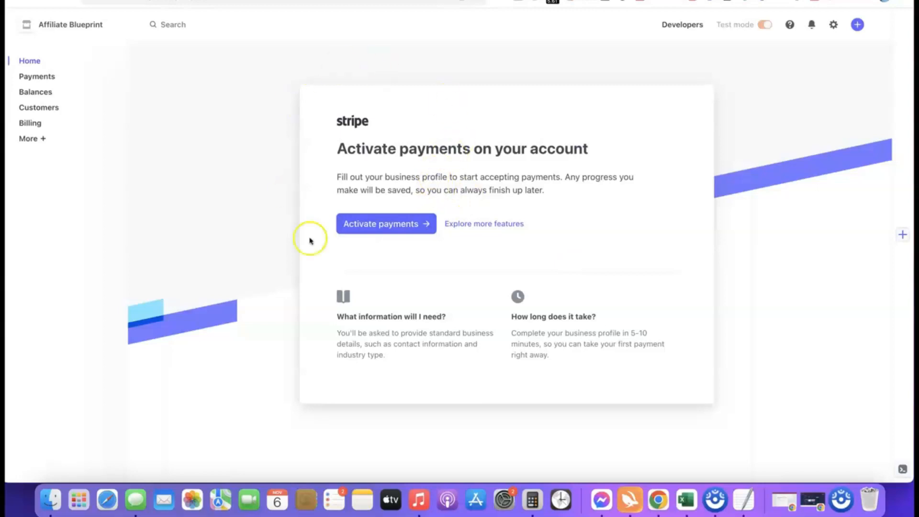
Step: Start activating payments and submit the business type as a United States Company with the Sole proprietorship structure
click(378, 225)
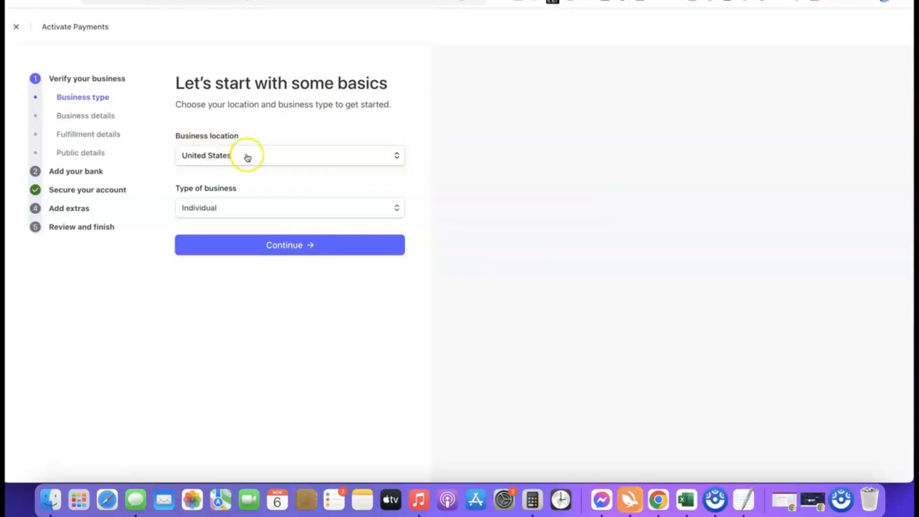
mouse_move(238, 187)
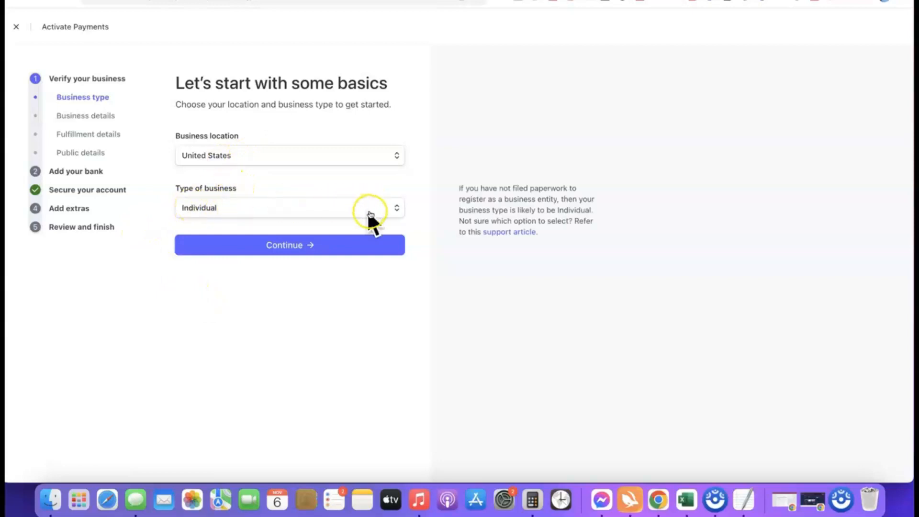
click(395, 209)
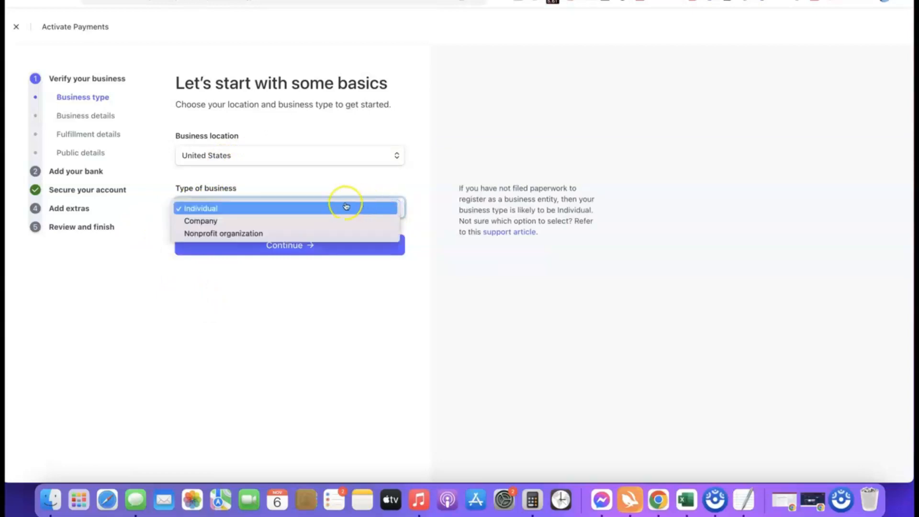
click(210, 223)
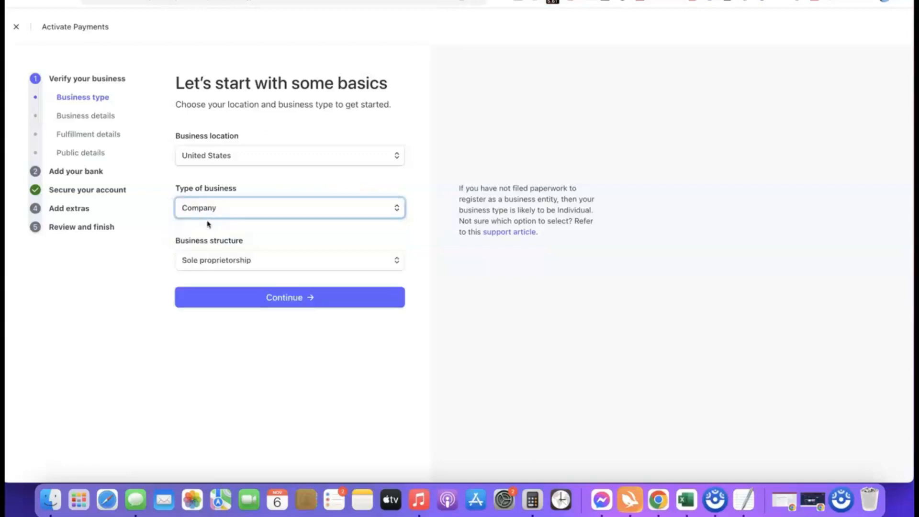
click(271, 260)
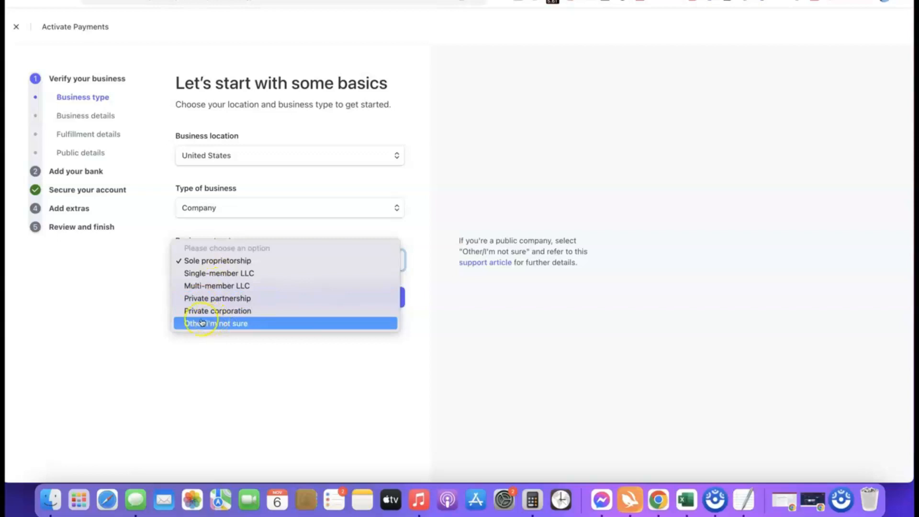
click(201, 260)
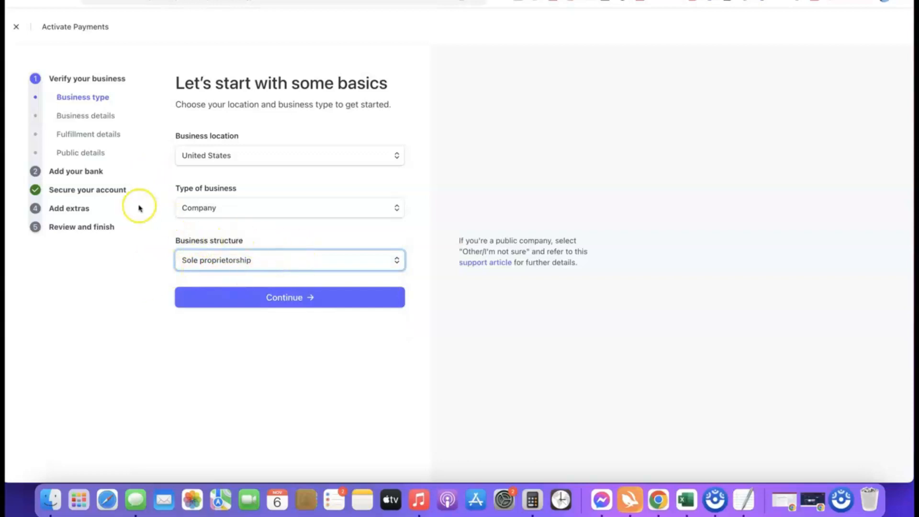
click(287, 298)
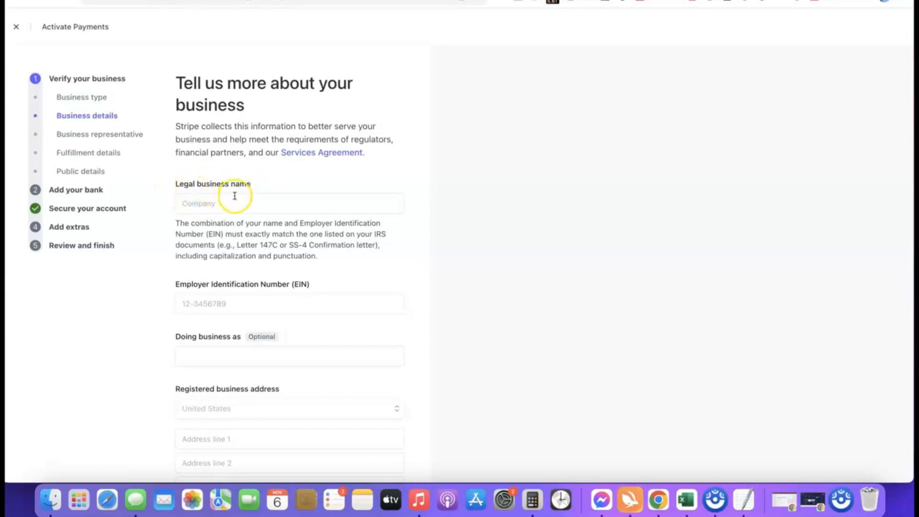
Step: Enter Torch Enterprise LLC as the legal business name and fill in the Employer Identification Number
click(229, 201)
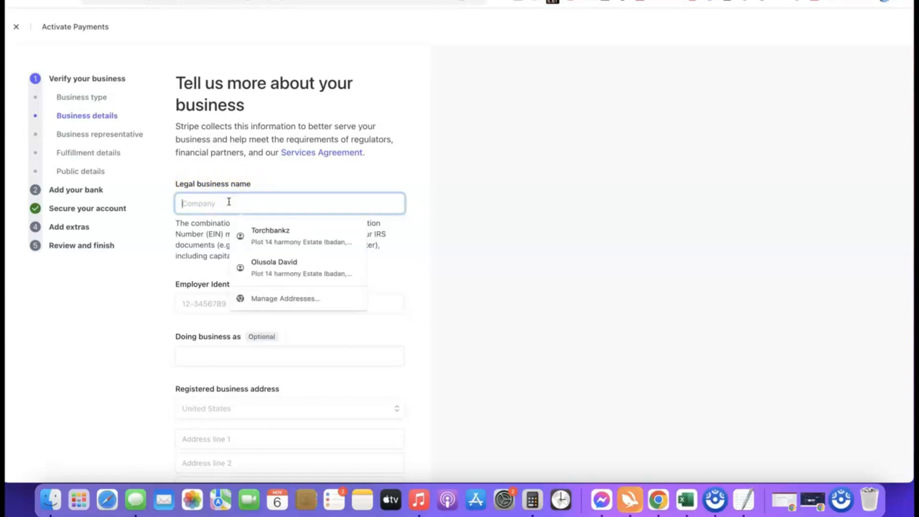
text(Torch Enterprise LLC)
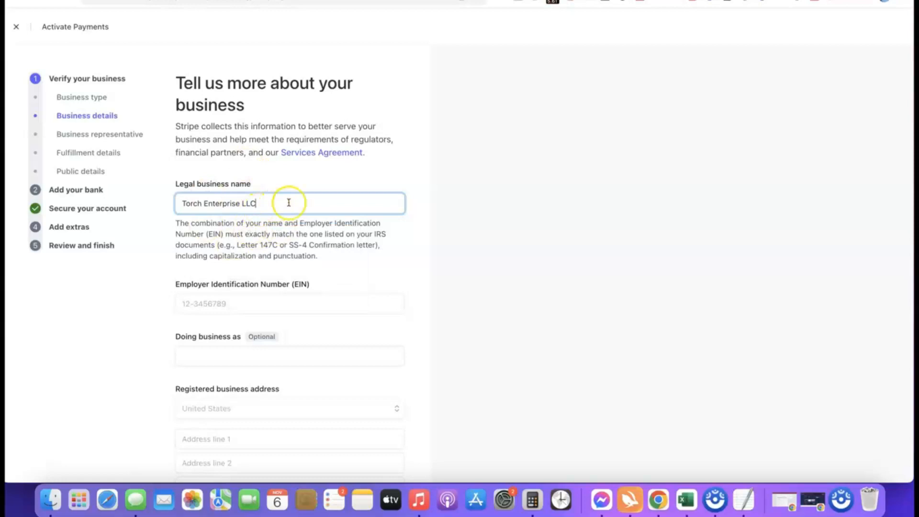
scroll(258, 292, down, 2)
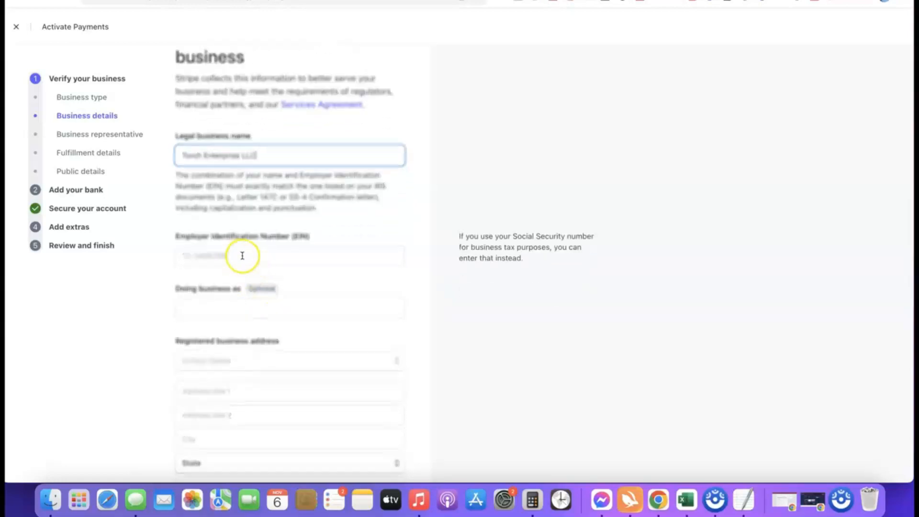
scroll(241, 251, down, 1)
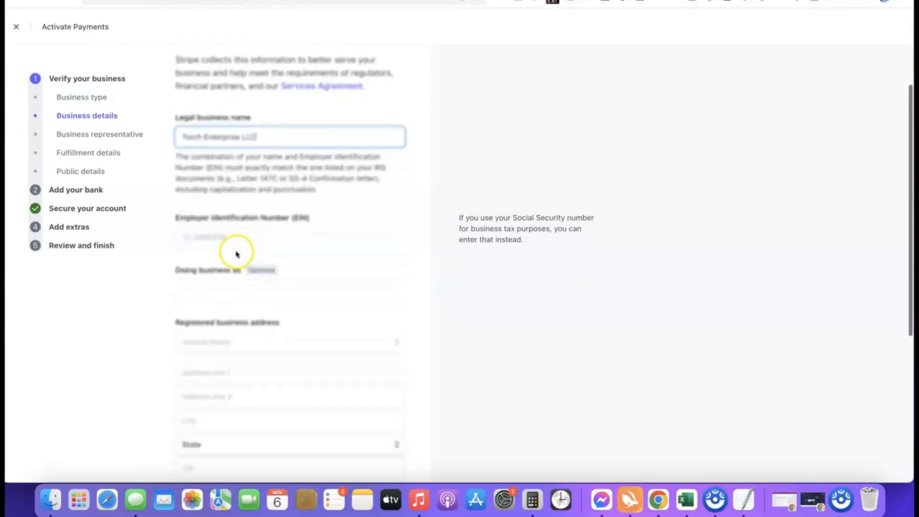
click(238, 238)
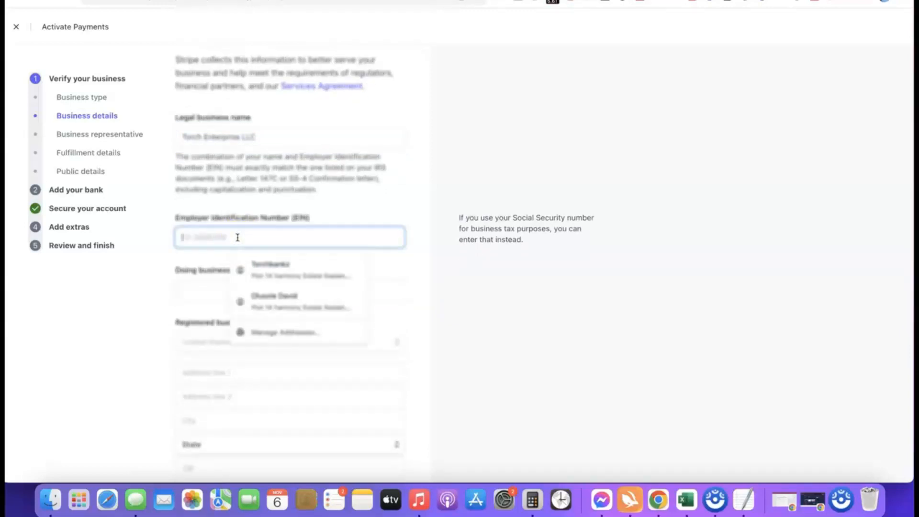
click(172, 257)
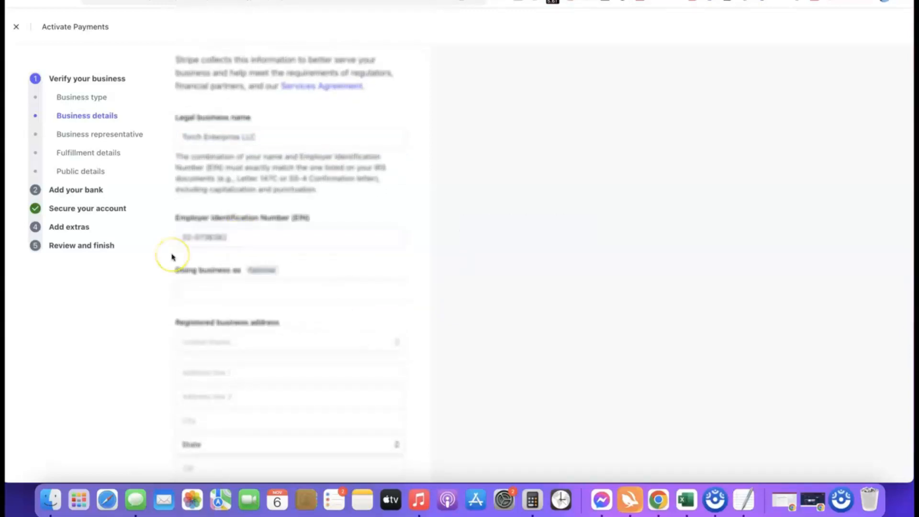
Step: Fill in the registered business address with its street, suite, city, state and ZIP code
scroll(235, 248, down, 3)
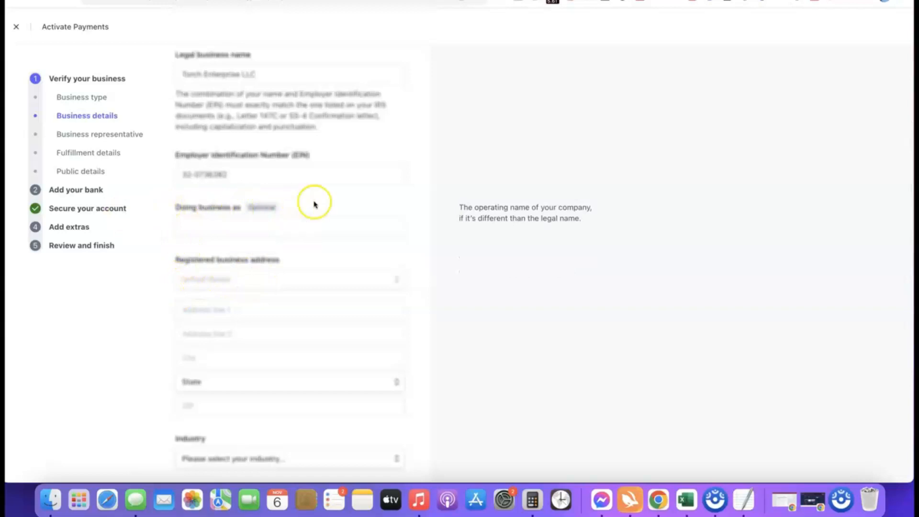
scroll(286, 187, down, 3)
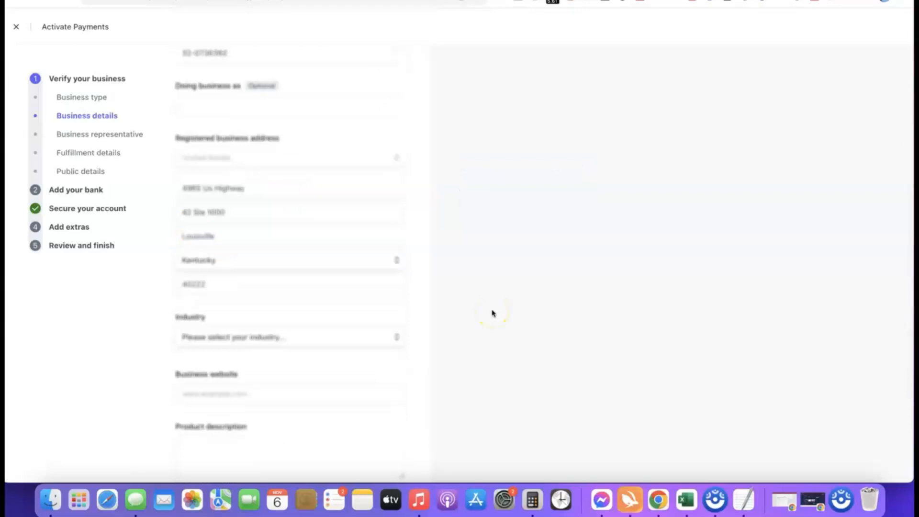
click(456, 280)
Step: Set the industry to Other digital goods and enter affiliatebloggingblueprint.com as the business website
scroll(456, 279, down, 3)
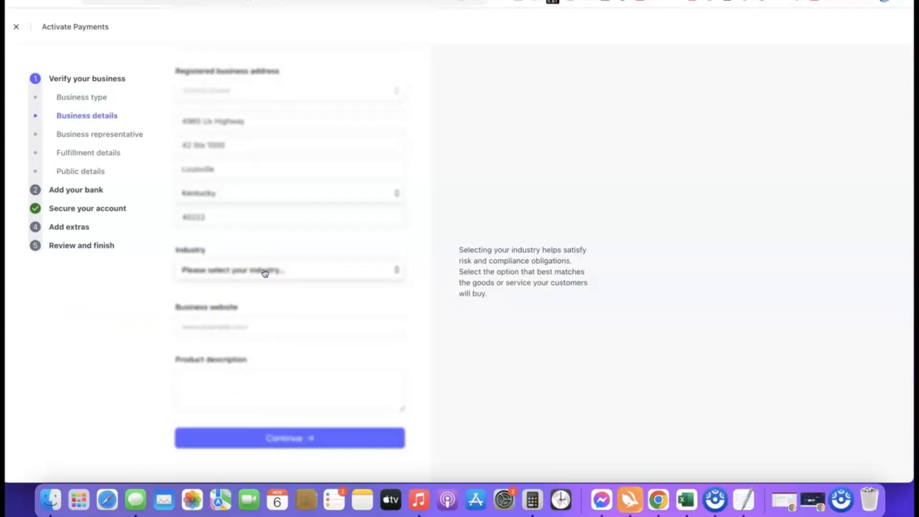
click(265, 272)
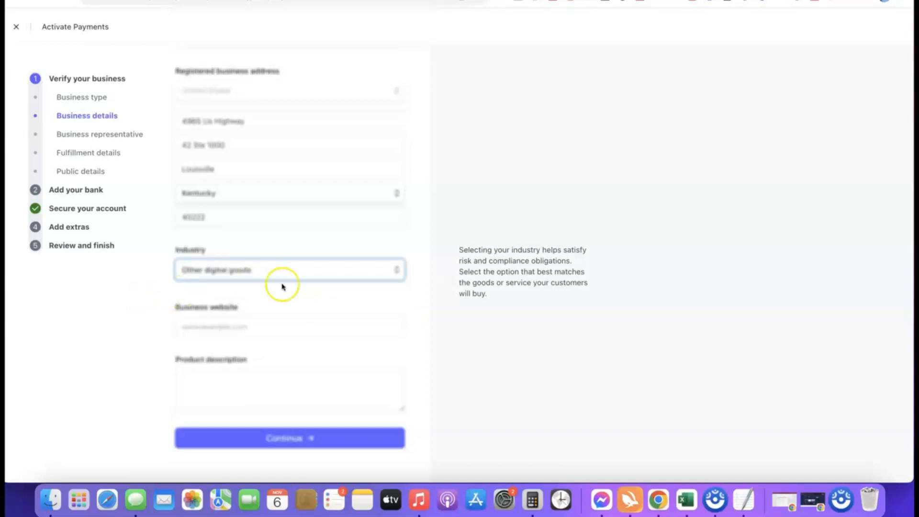
click(394, 292)
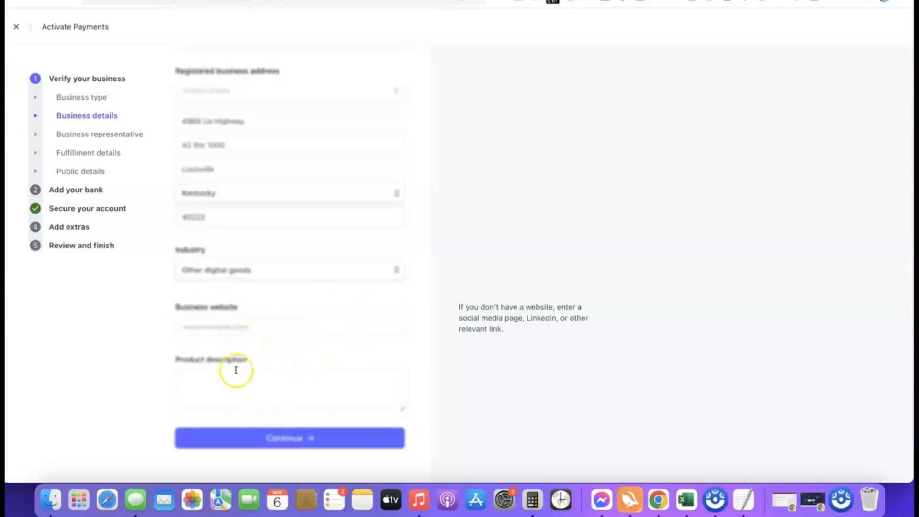
click(277, 329)
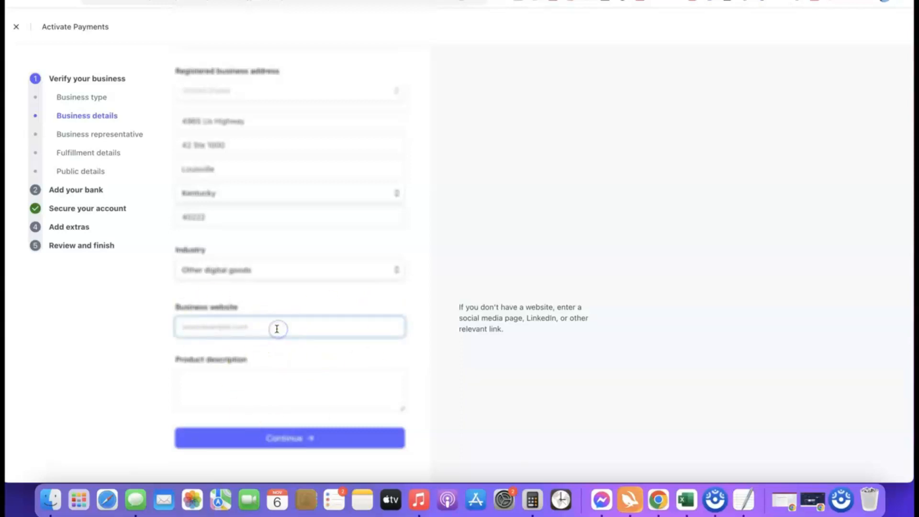
text(https://affiliatebloggingblueprint.com/)
click(104, 332)
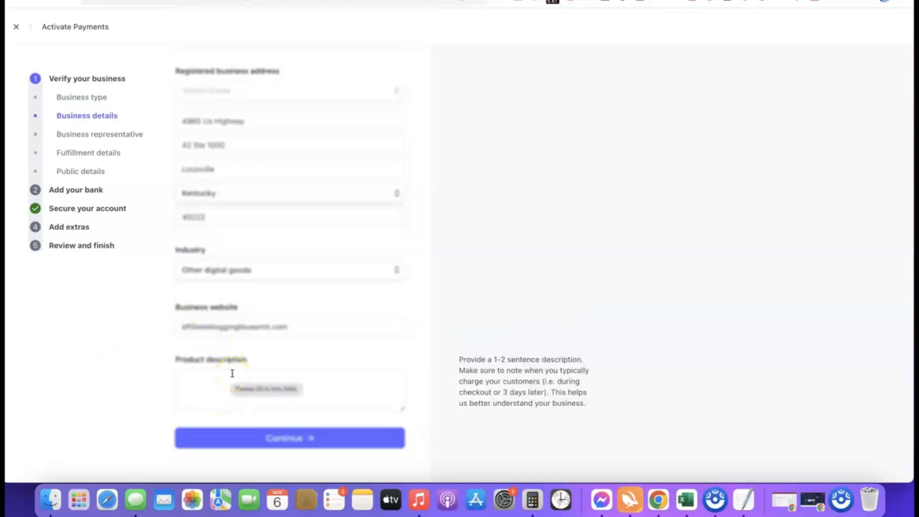
Step: Describe the product as "Our product is a digital course training we sell to our site visitors." and submit the business details
click(232, 373)
text(Our product is a digital course training we sell to our site visitors.)
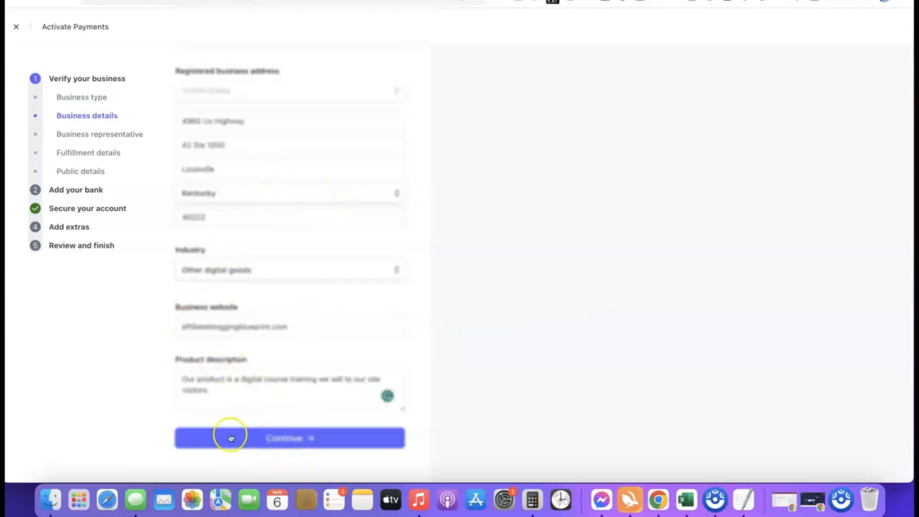
click(277, 438)
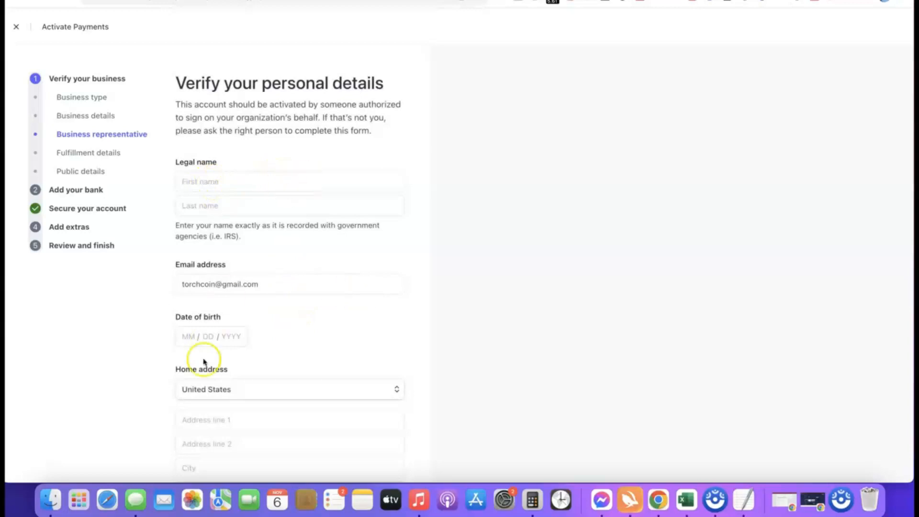
Step: Examine the business representative's personal details form, including the home address country choices, phone country codes and Social Security number field
scroll(254, 331, down, 1)
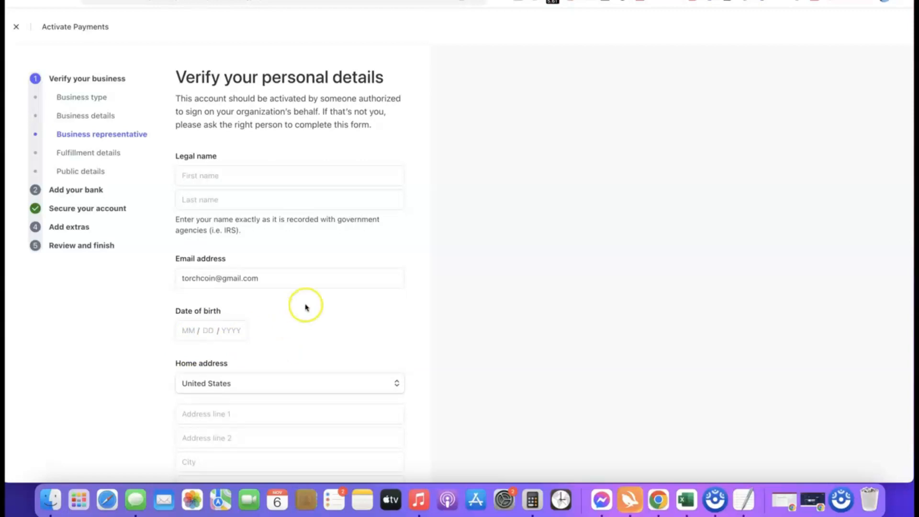
scroll(316, 335, down, 3)
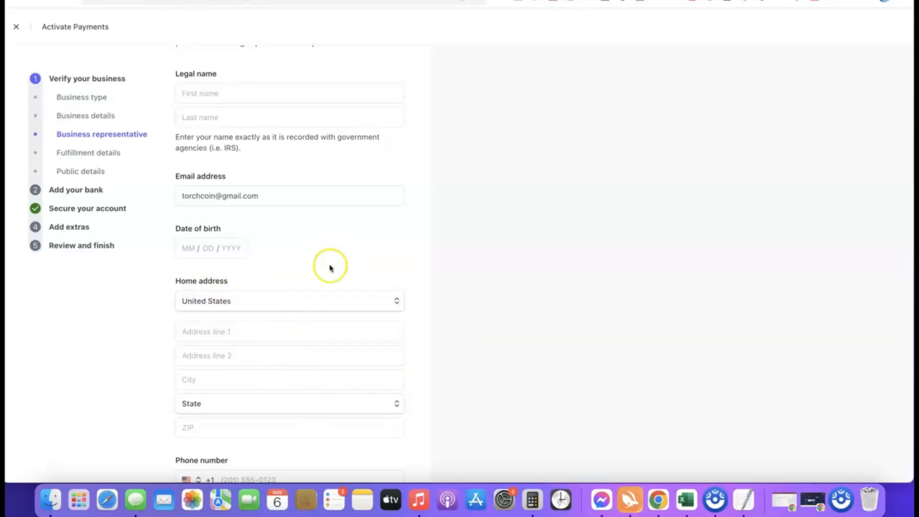
click(393, 300)
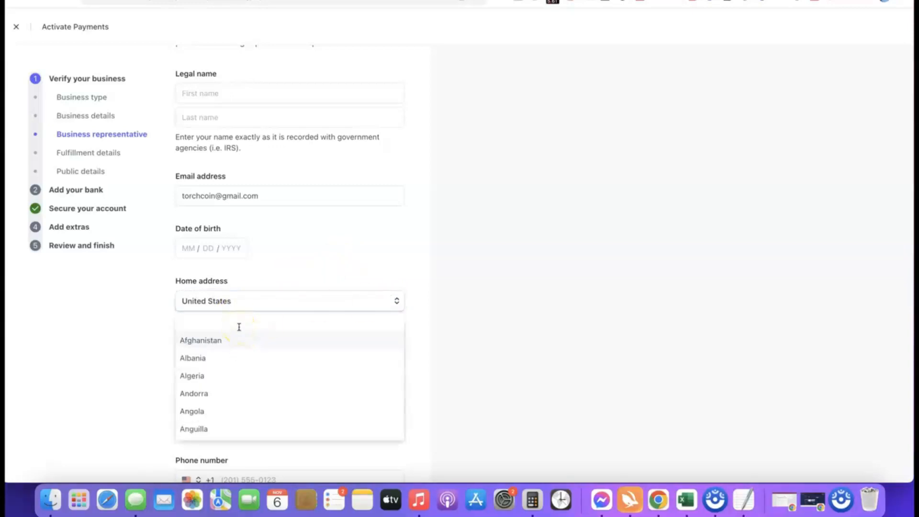
click(239, 327)
scroll(283, 292, down, 1)
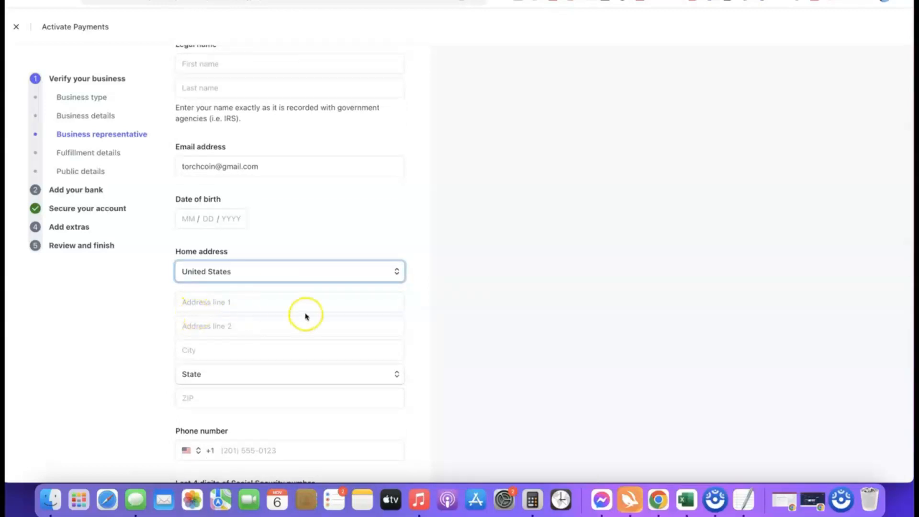
scroll(305, 317, down, 2)
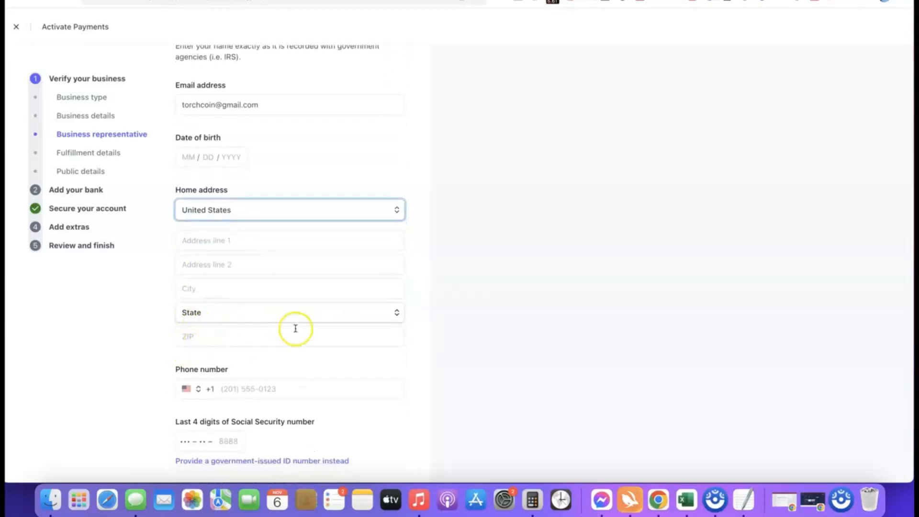
scroll(295, 328, down, 1)
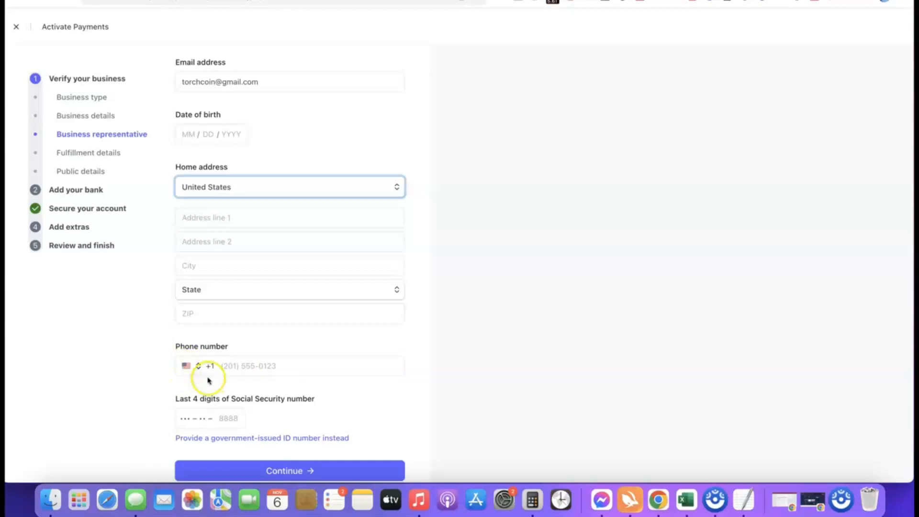
click(191, 366)
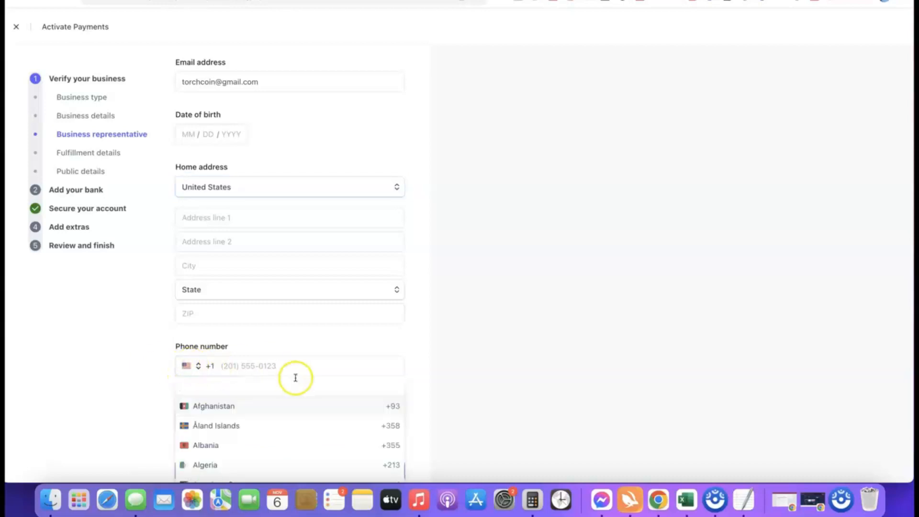
click(423, 373)
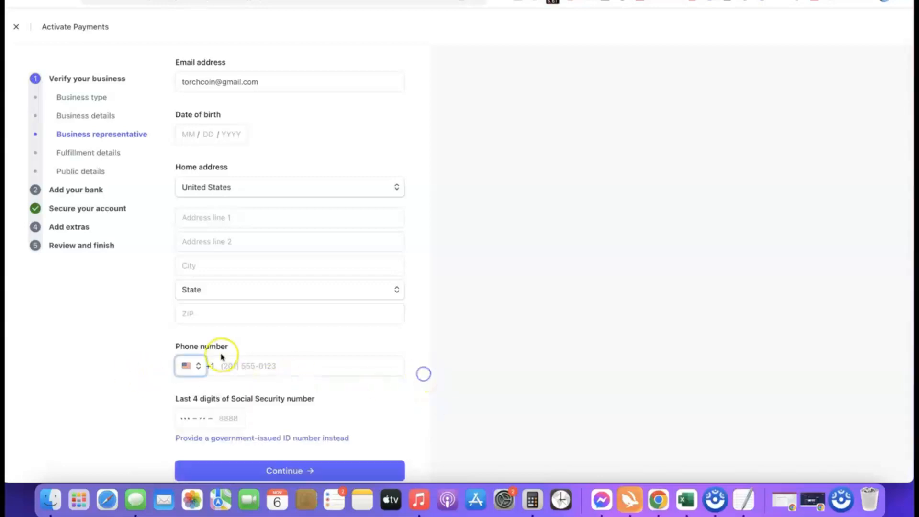
Step: Switch the representative's identity check from the last four SSN digits to a government-issued ID number and set its country to NG
scroll(379, 361, down, 1)
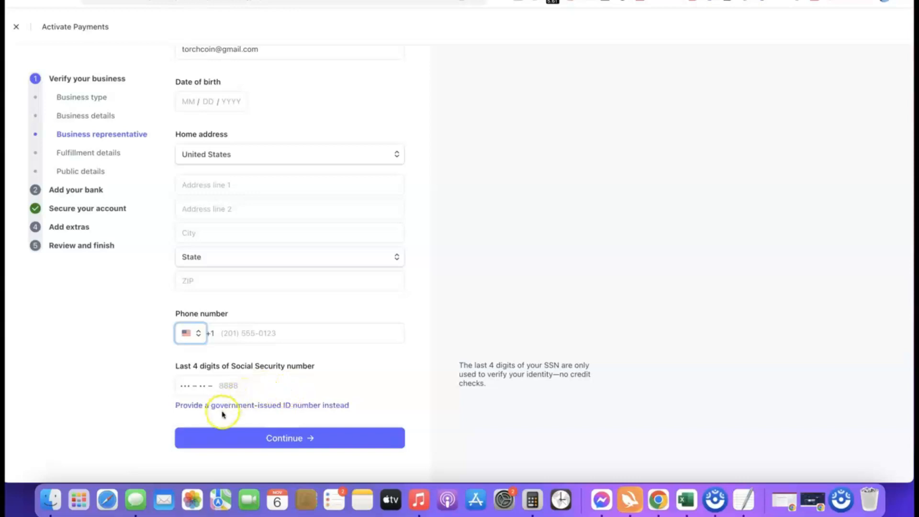
scroll(159, 371, up, 5)
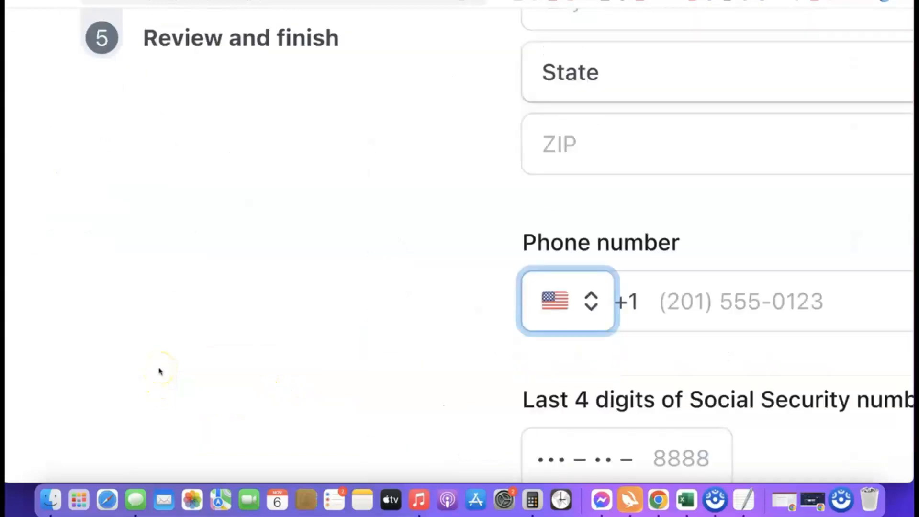
scroll(159, 371, down, 4)
scroll(163, 371, right, 3)
scroll(164, 369, right, 3)
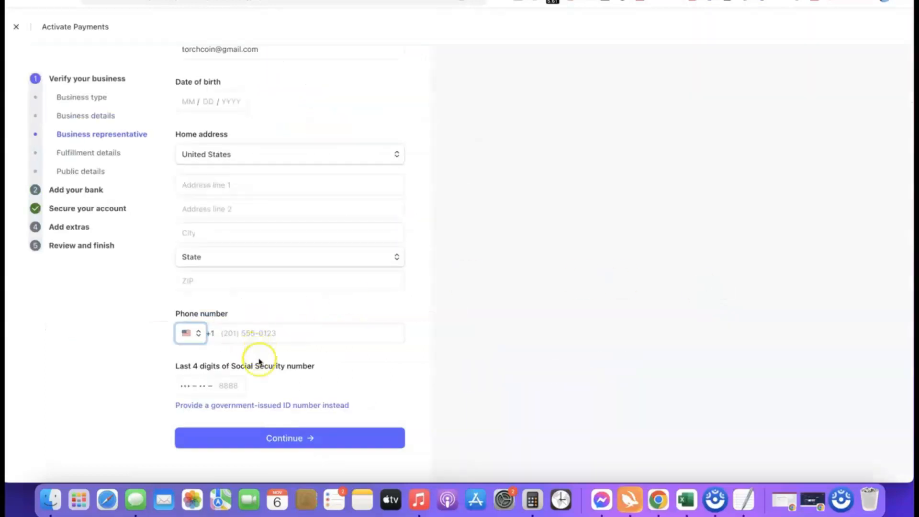
click(263, 405)
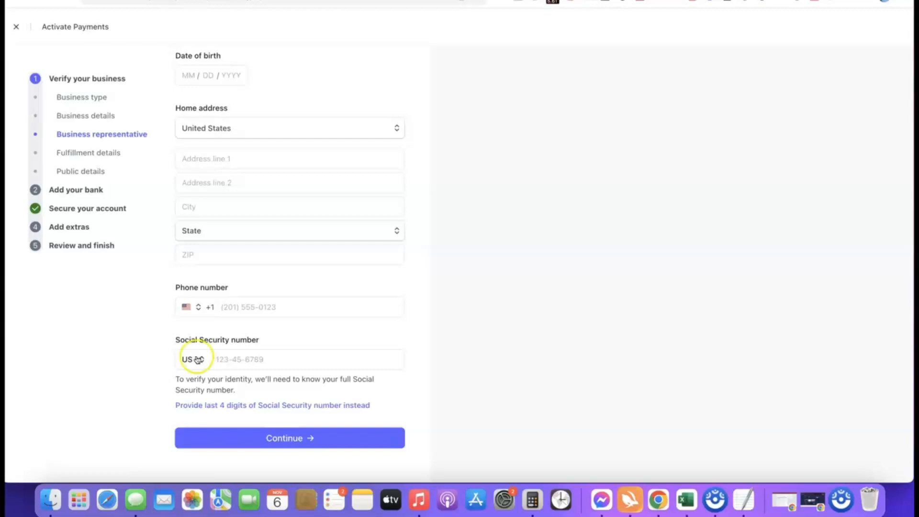
click(197, 360)
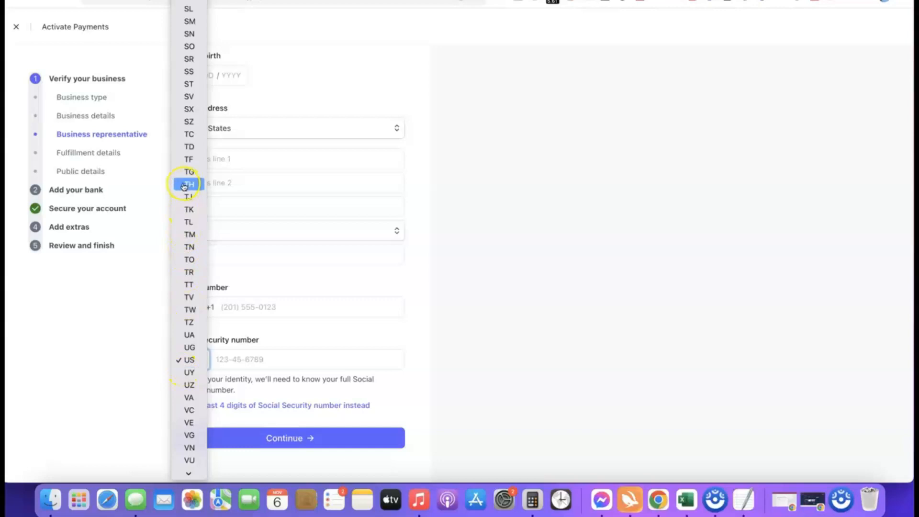
scroll(189, 198, down, 2)
scroll(189, 201, down, 1)
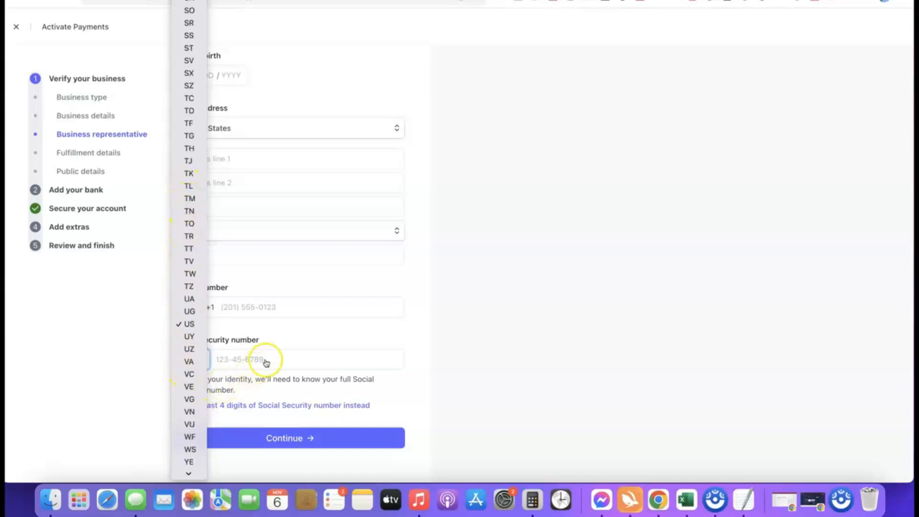
click(415, 358)
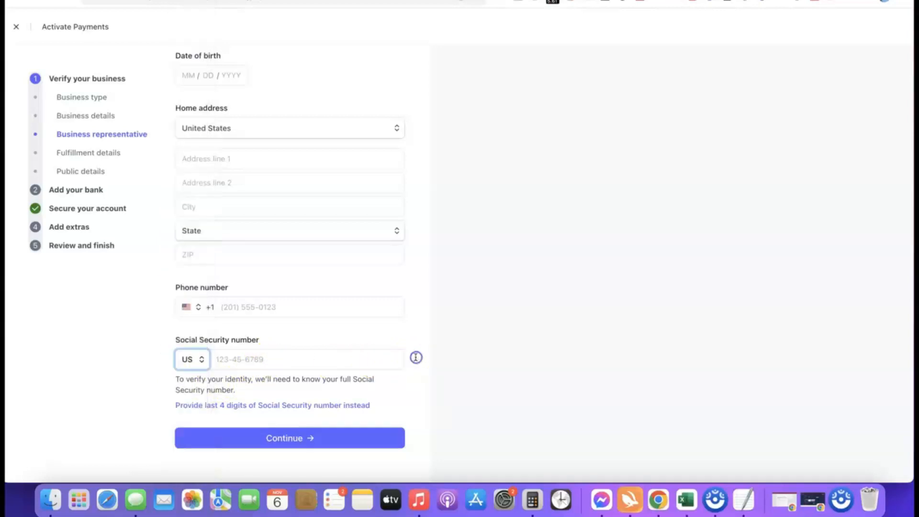
click(199, 369)
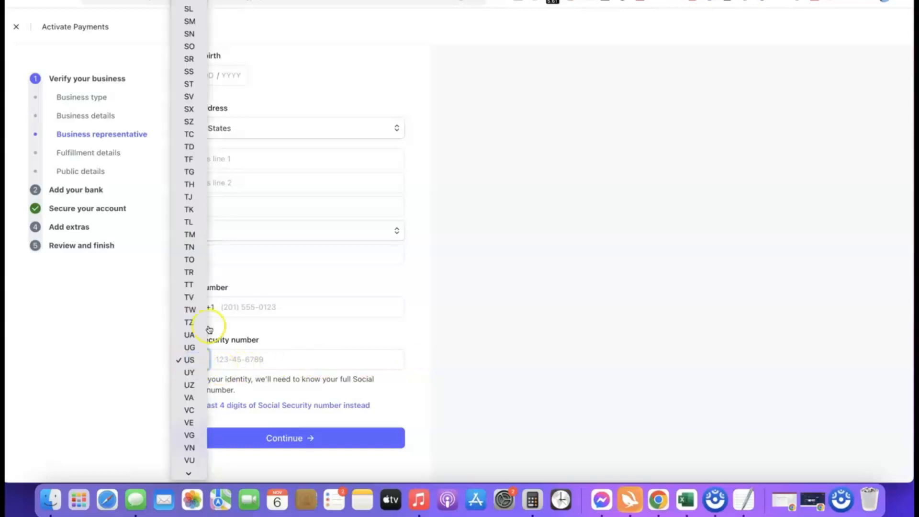
scroll(191, 334, down, 3)
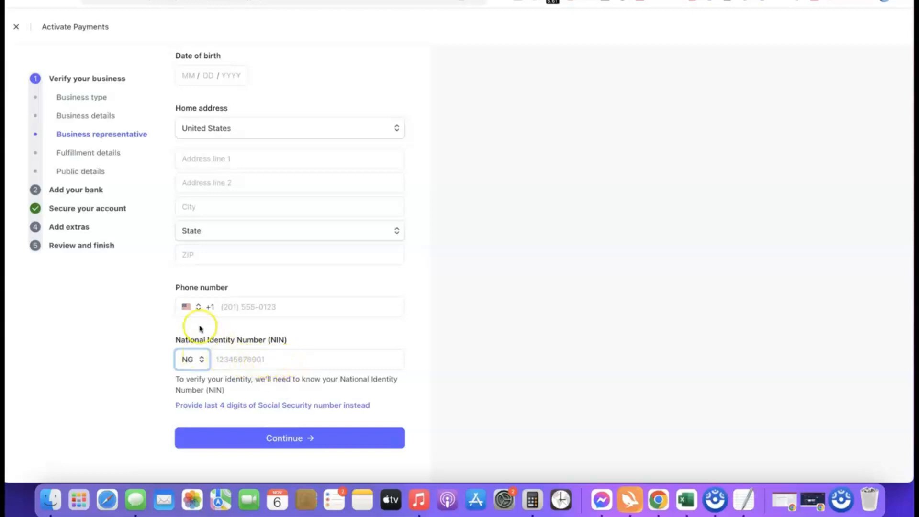
Step: Set the representative's phone country code to Nigeria (+234) and submit the business representative details
click(187, 308)
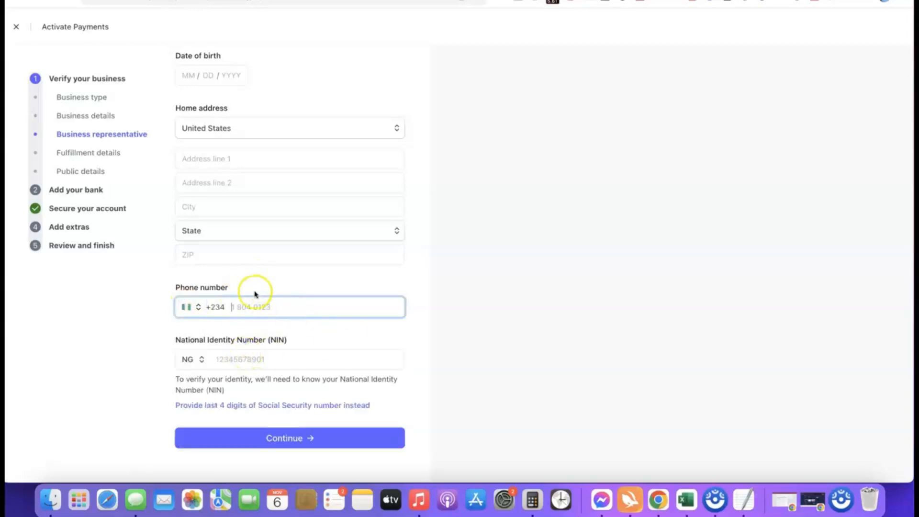
scroll(327, 214, up, 2)
scroll(326, 214, down, 2)
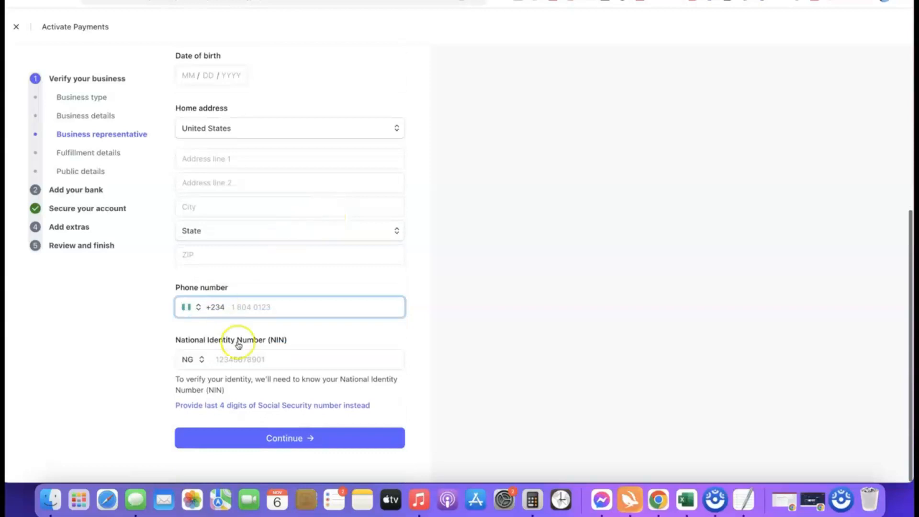
click(285, 442)
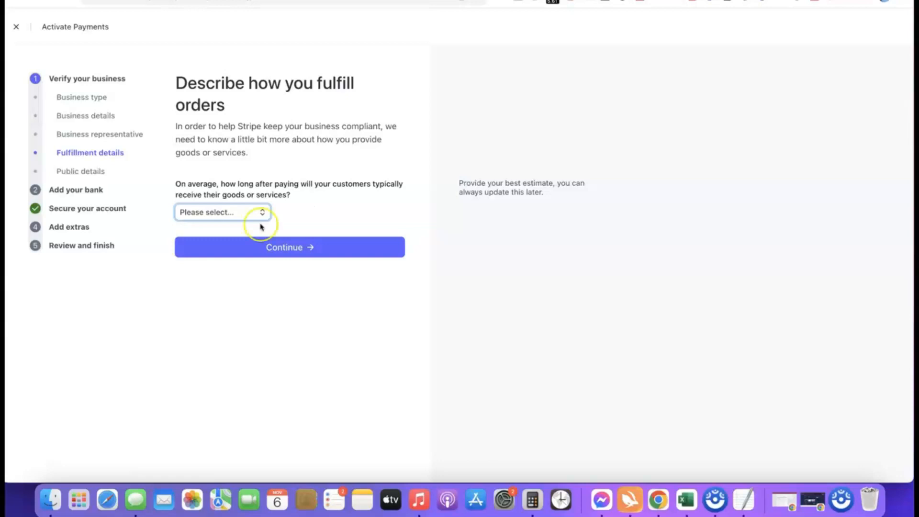
Step: Set the average time for customers to receive their goods to Within one day and submit the fulfillment details
click(241, 219)
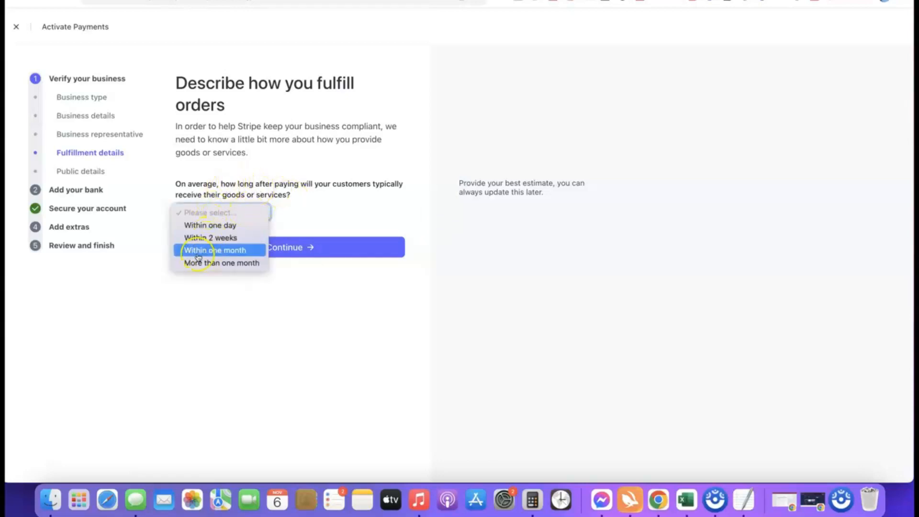
click(223, 239)
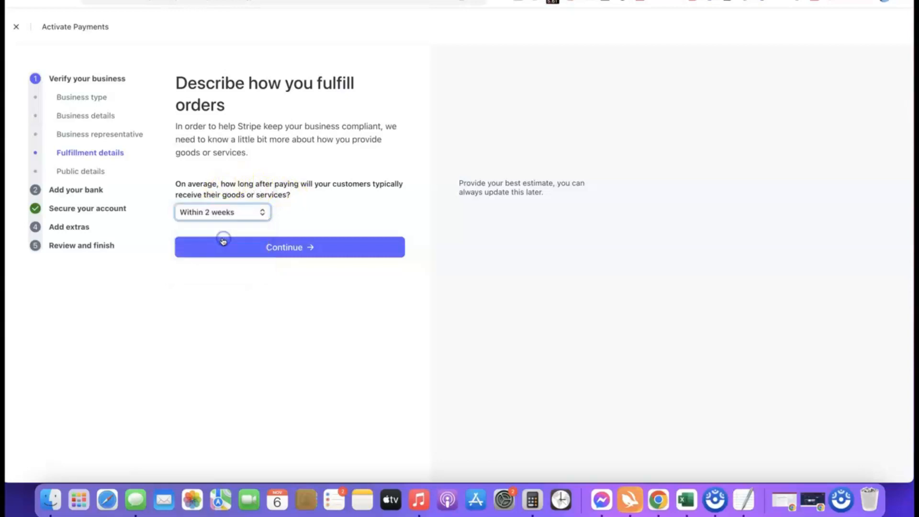
click(240, 213)
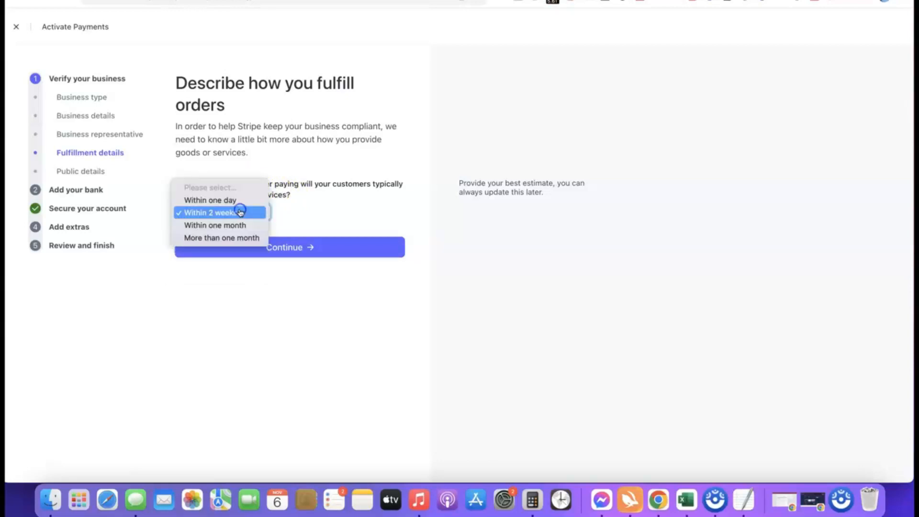
click(215, 200)
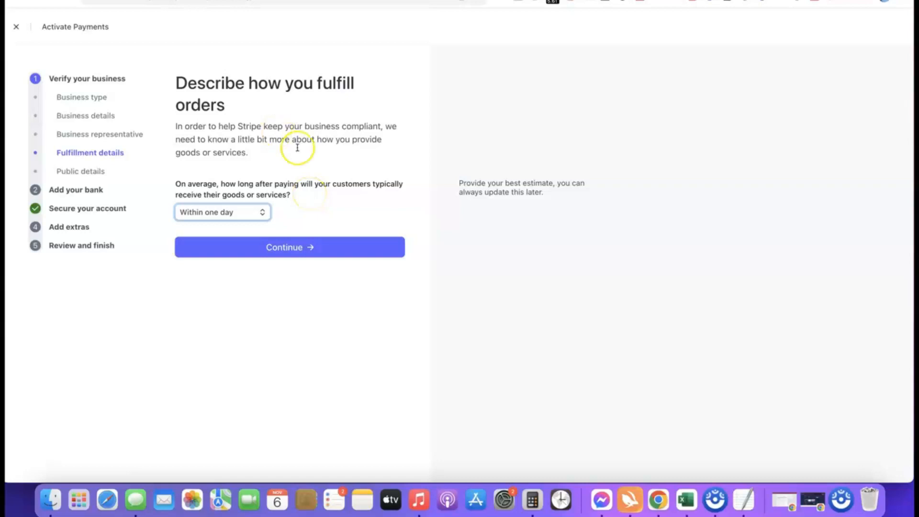
click(285, 248)
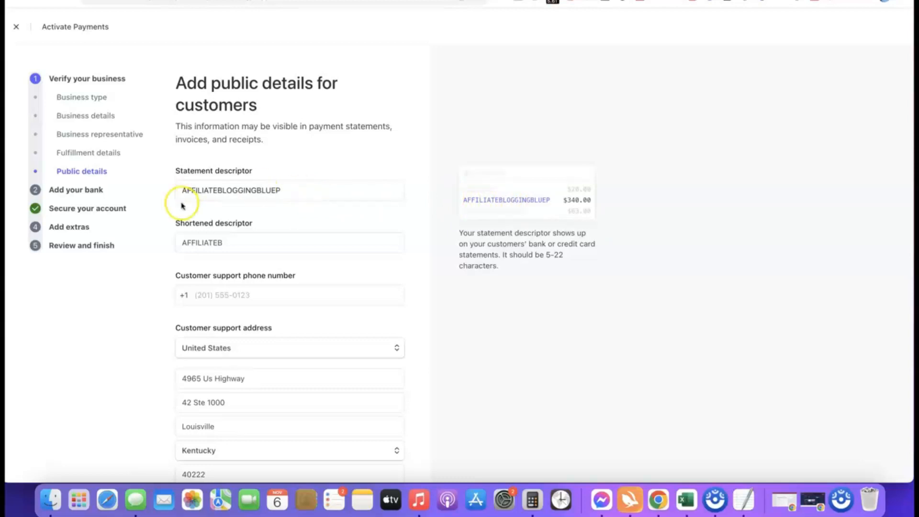
Step: Review the statement descriptor, shortened descriptor and customer support contact fields, and submit the public details
click(253, 247)
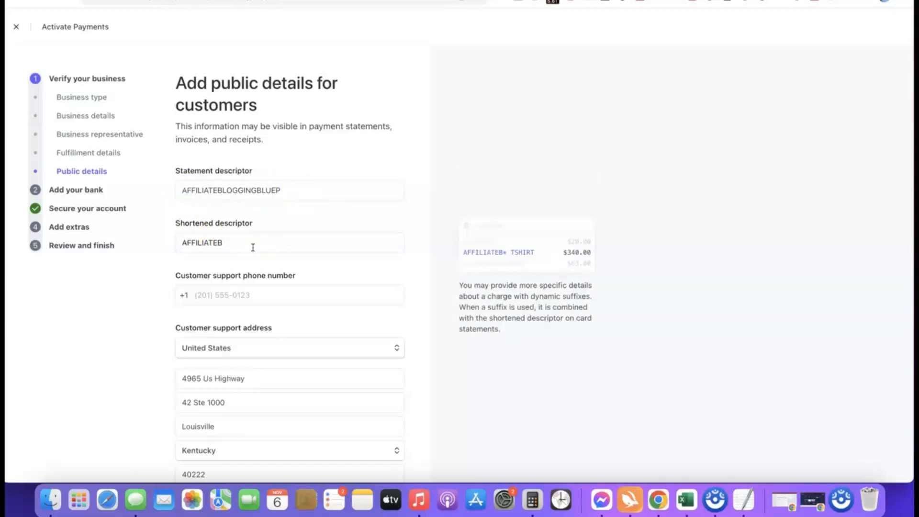
click(182, 282)
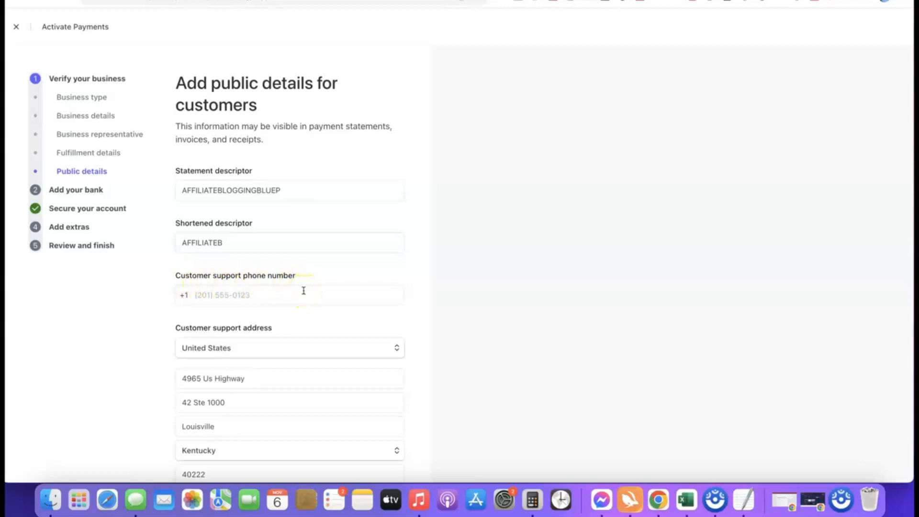
click(231, 193)
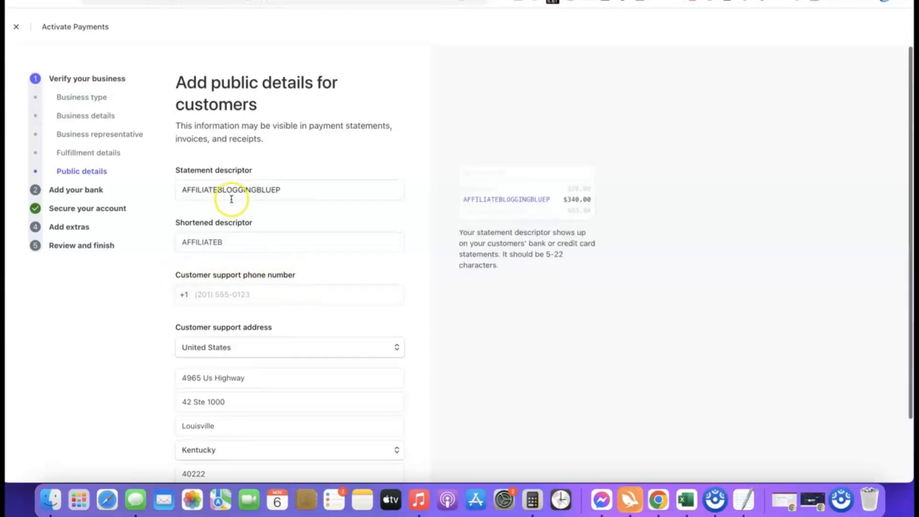
scroll(224, 211, down, 3)
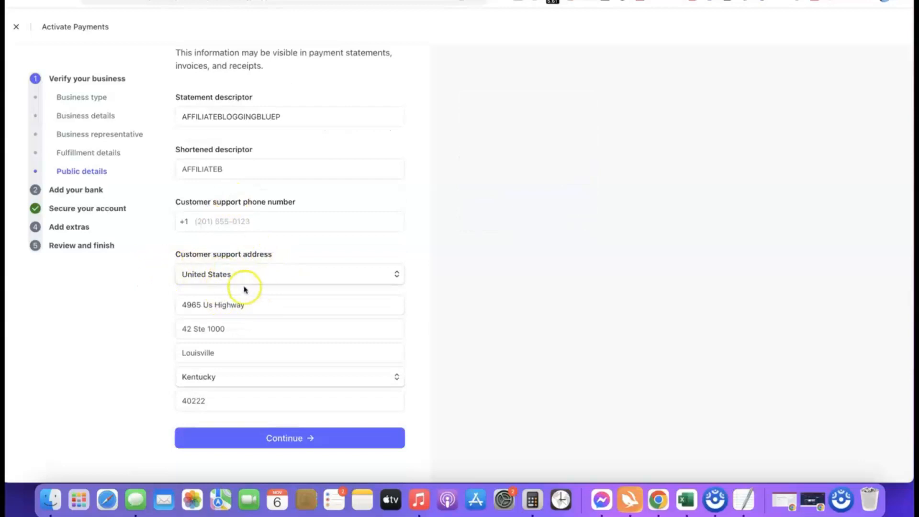
scroll(242, 283, up, 3)
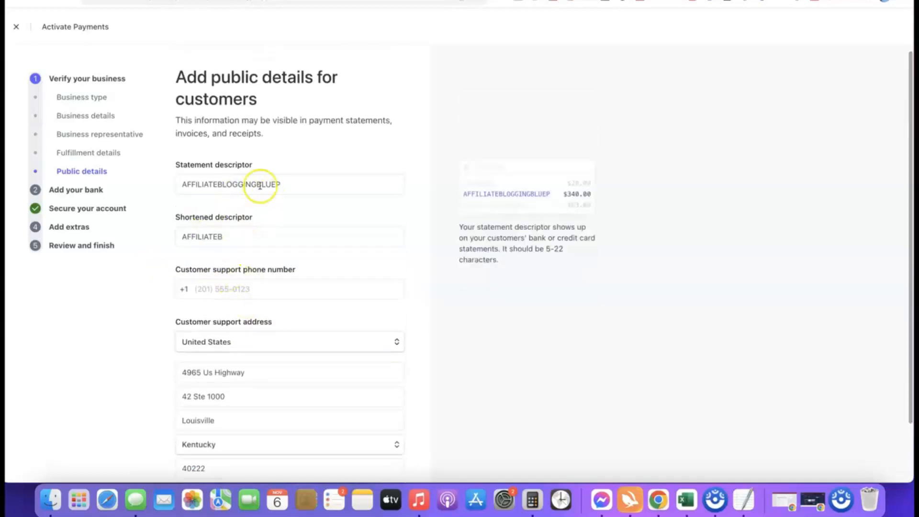
scroll(269, 159, down, 3)
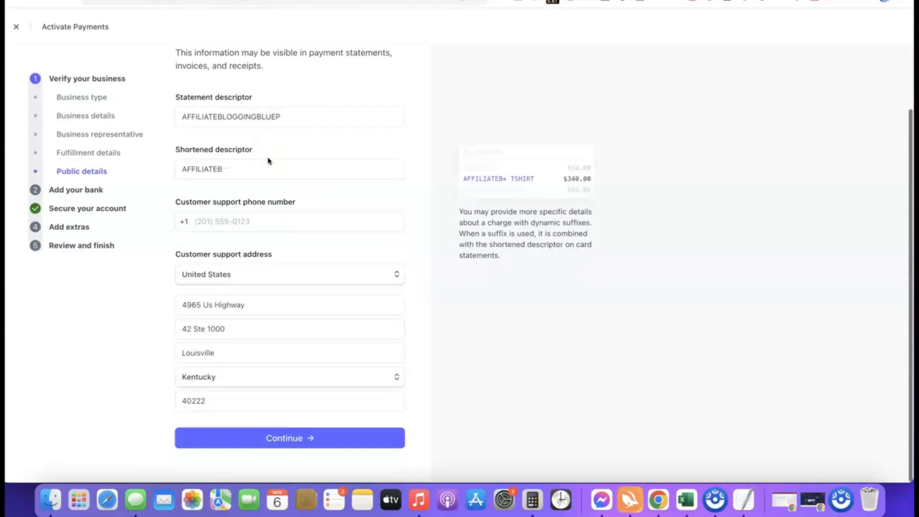
click(255, 438)
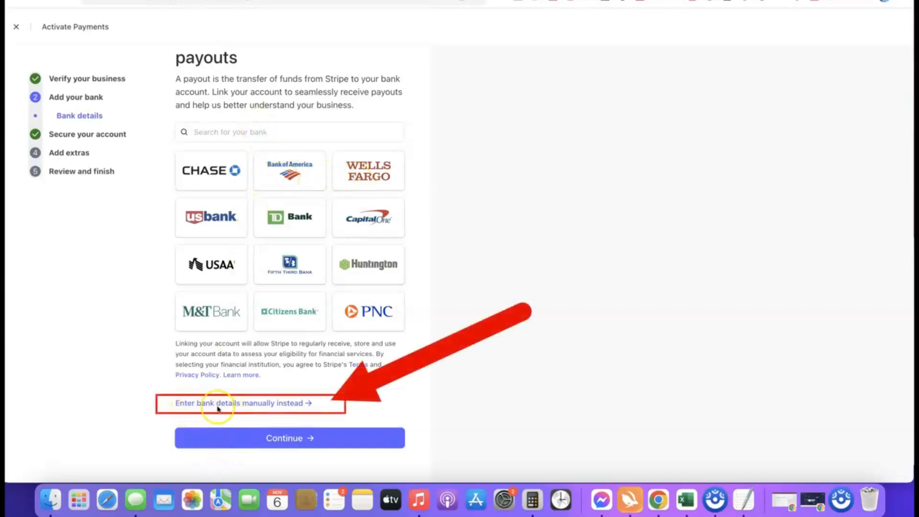
Step: Add the payout bank manually with its routing number and confirmed account number, save it and continue past the bank details
click(268, 405)
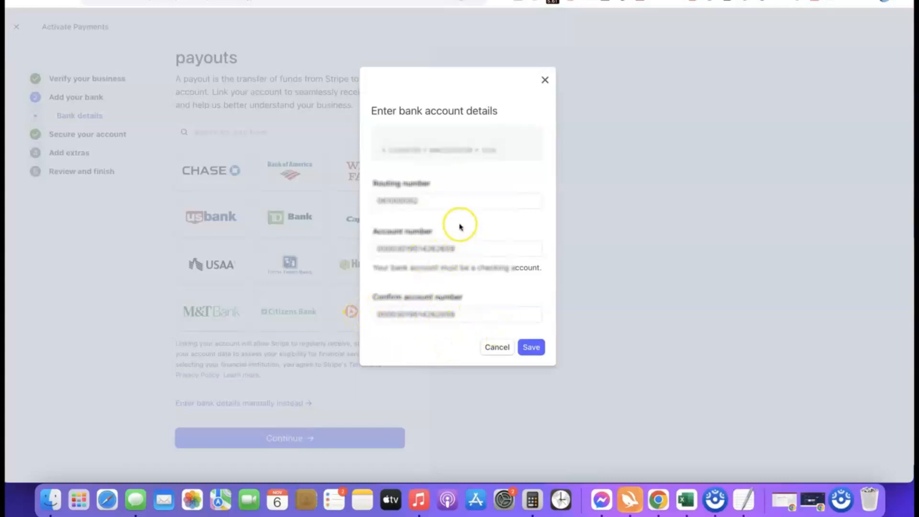
click(533, 348)
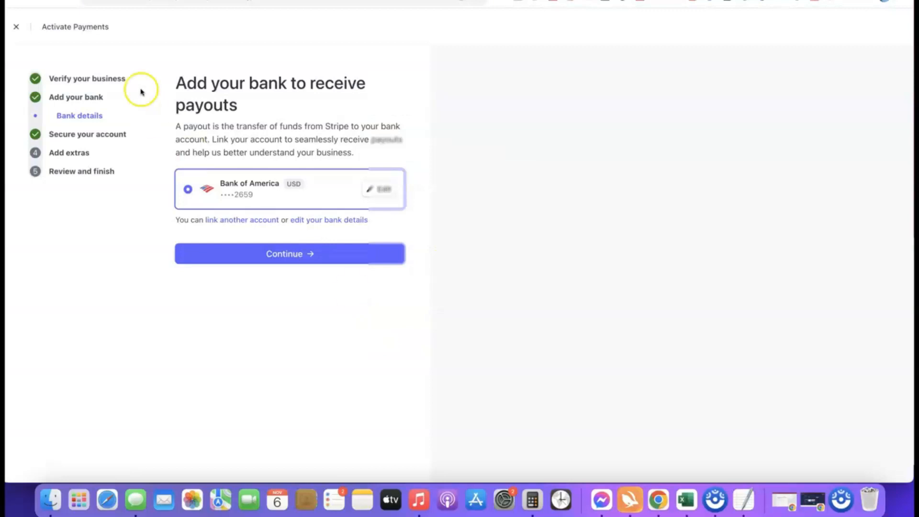
click(287, 253)
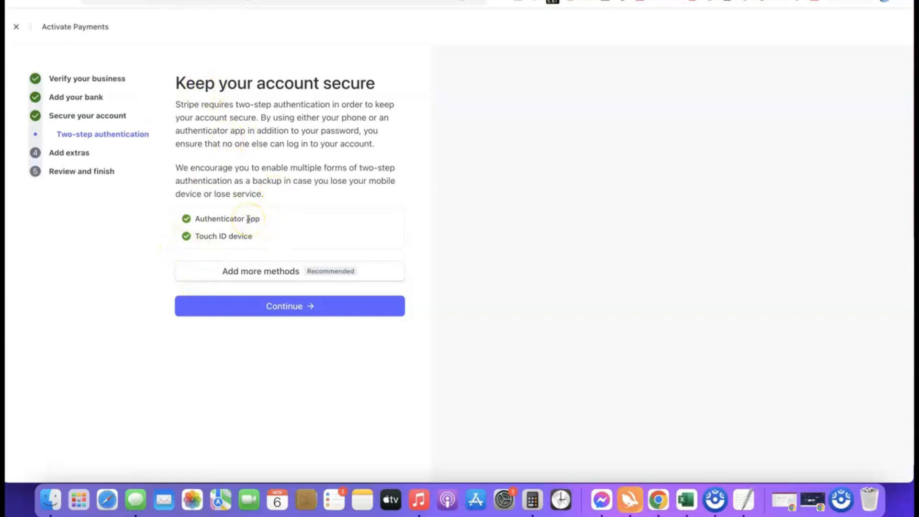
Step: Keep the existing two-step authentication methods and skip both the sales tax automation and the climate contributions
click(293, 308)
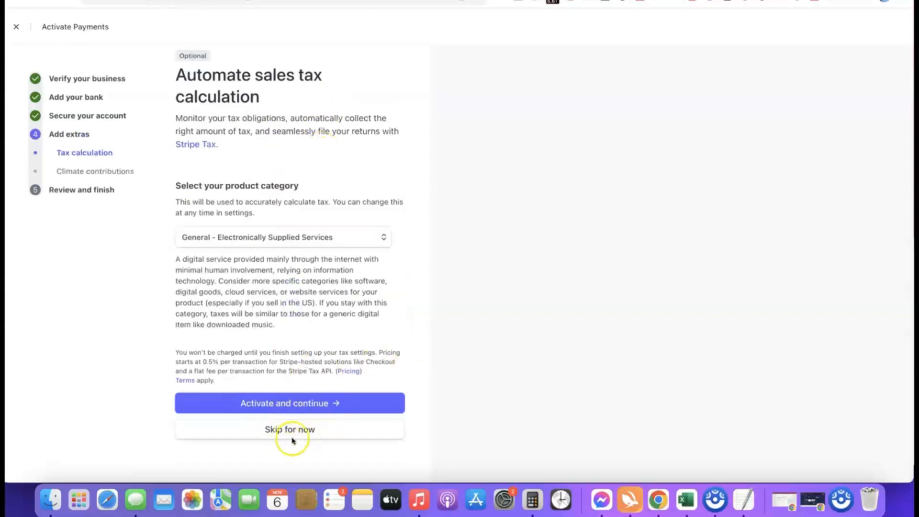
click(290, 431)
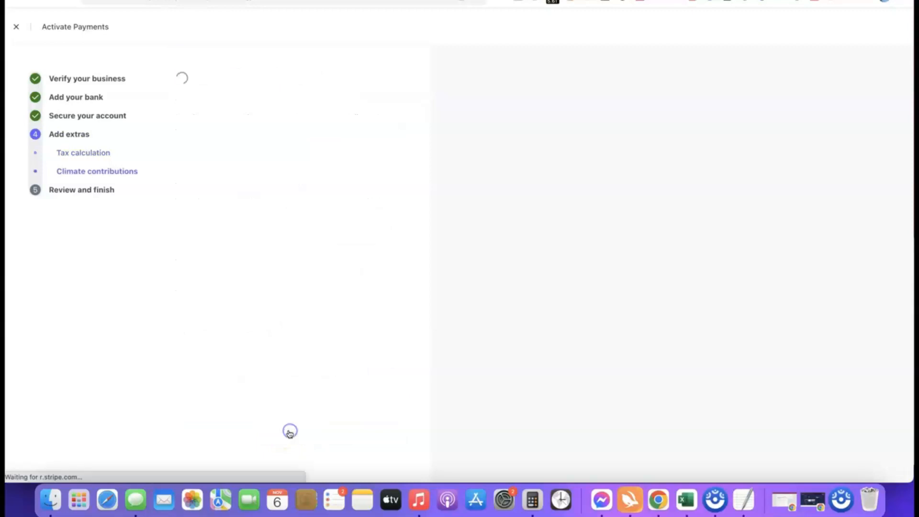
click(307, 437)
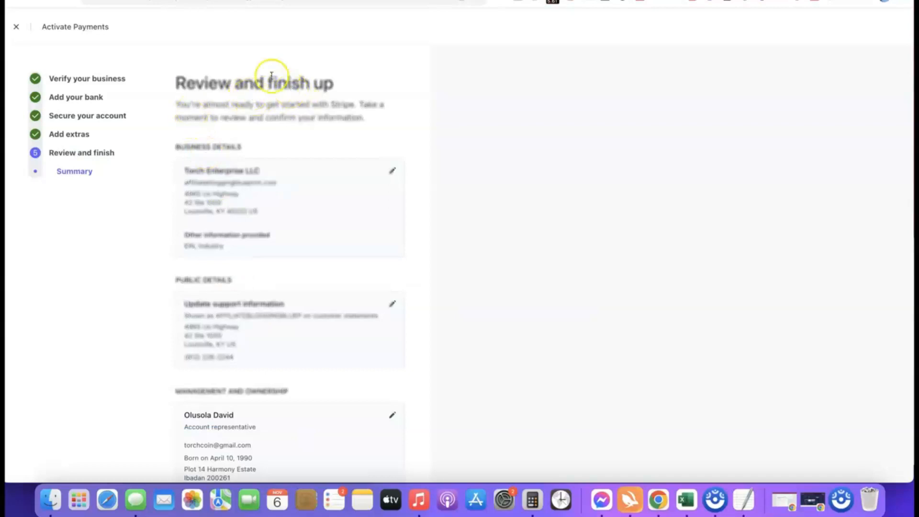
Step: Review the summary of business, public, ownership and payout details, accept the agreement and submit the activation
scroll(263, 73, down, 4)
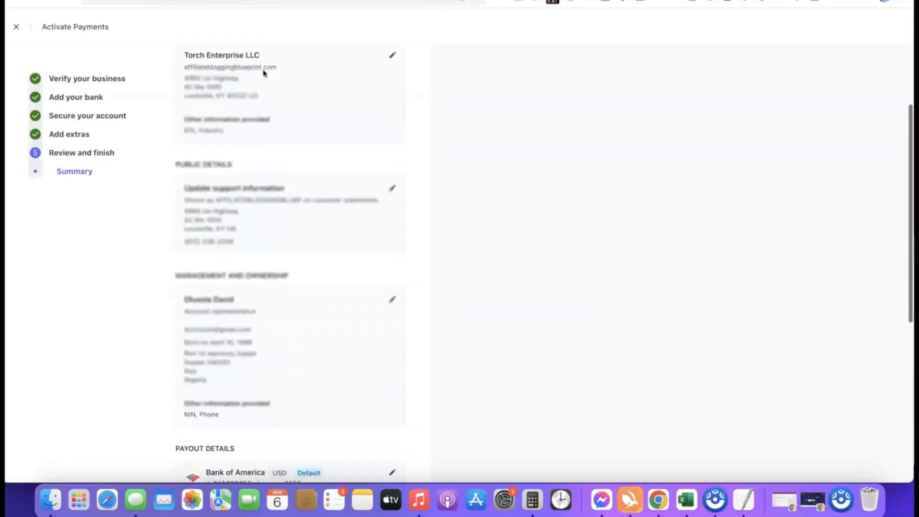
scroll(242, 70, up, 1)
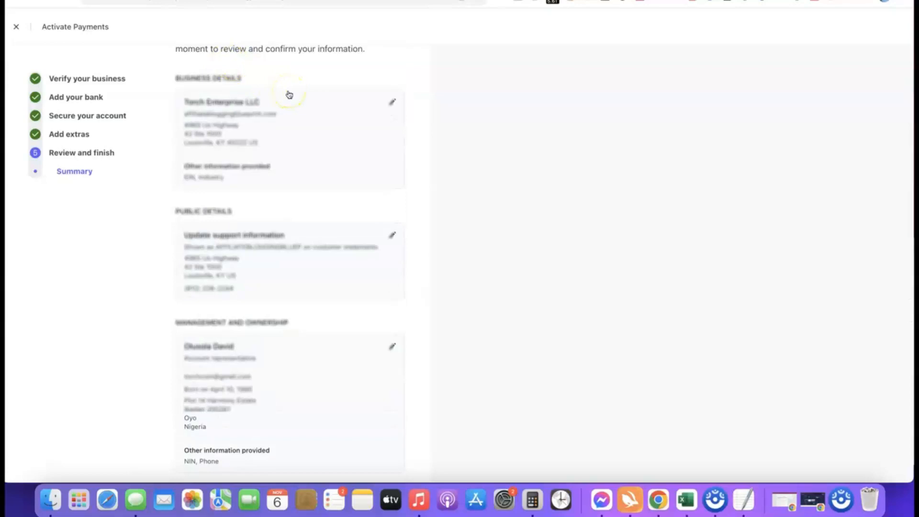
scroll(288, 94, down, 10)
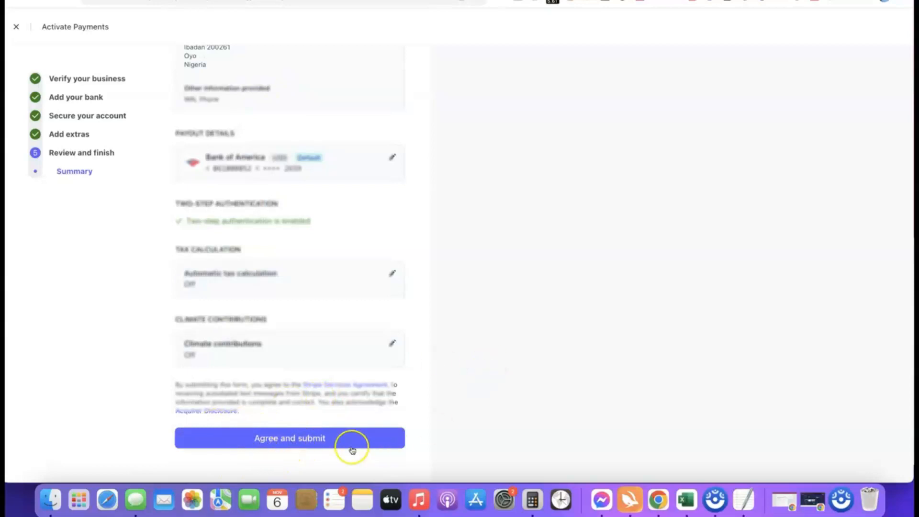
click(290, 438)
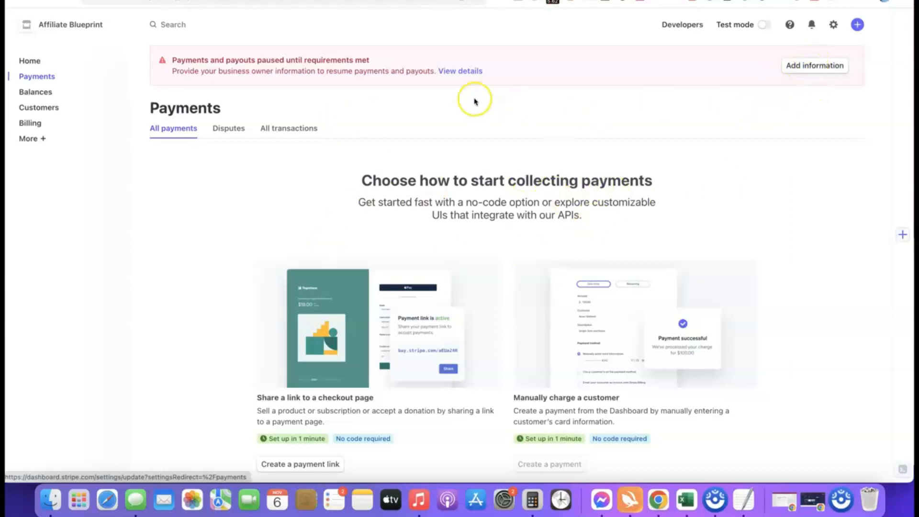
Step: Open the outstanding business owner requirements and start updating the account representative's missing information under management and ownership
click(797, 66)
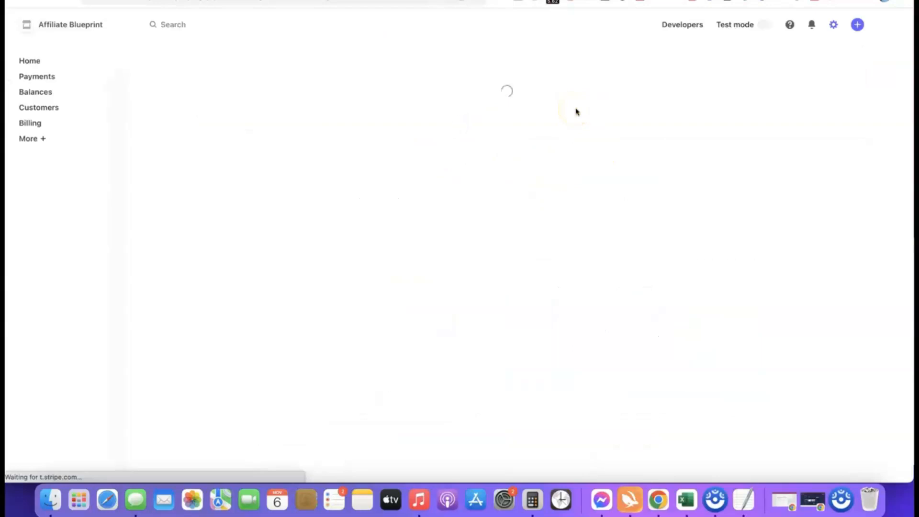
scroll(466, 127, down, 2)
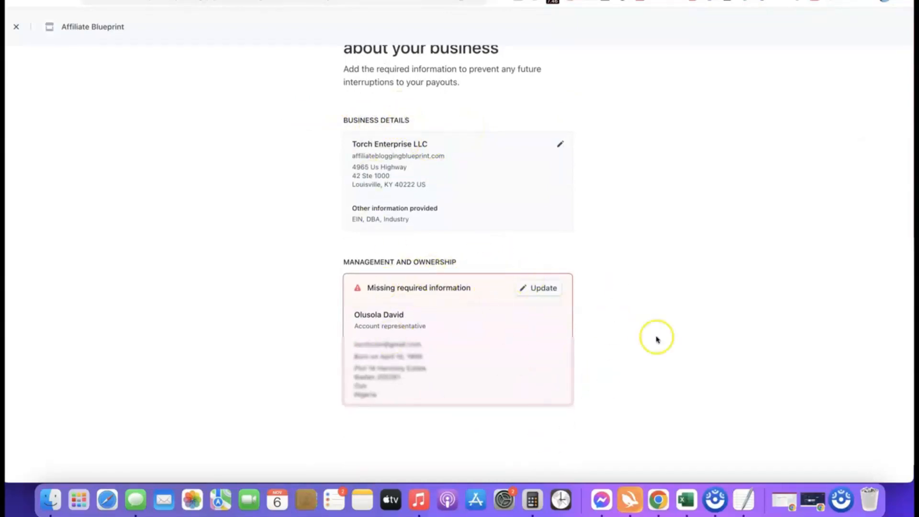
scroll(496, 381, down, 1)
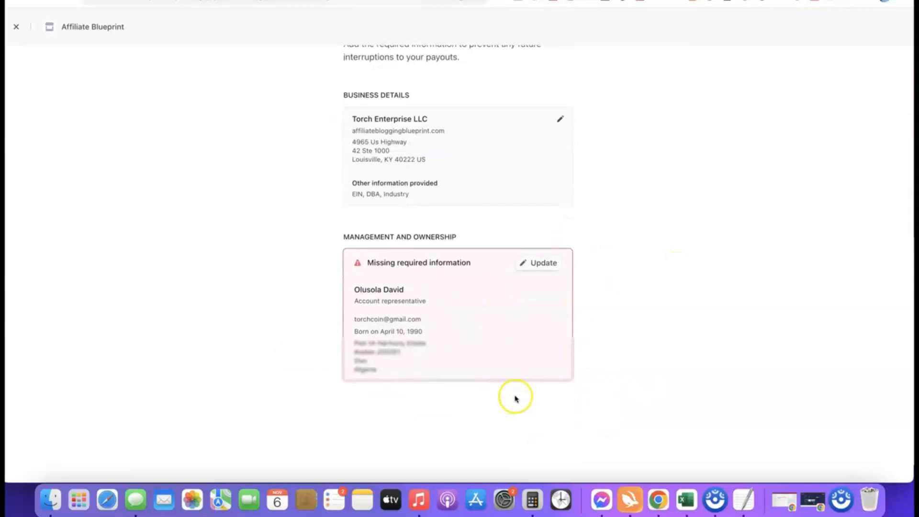
click(540, 263)
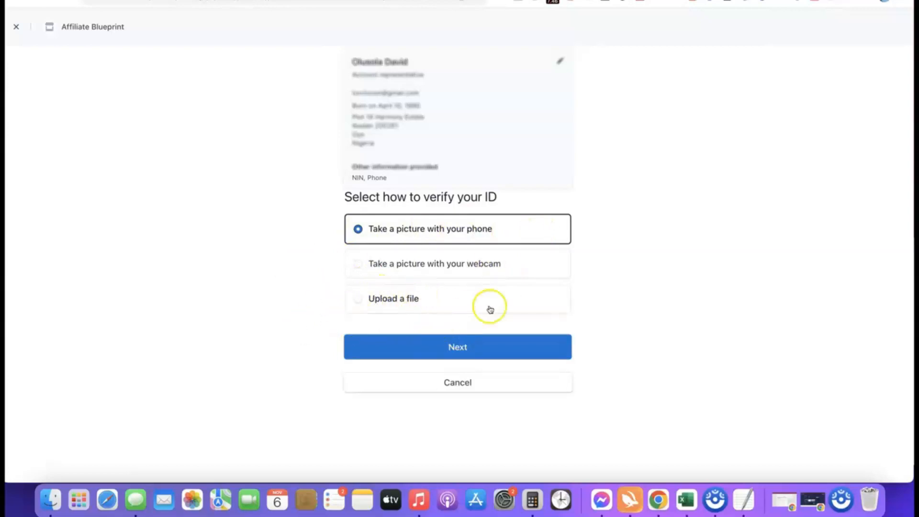
Step: Choose to verify the representative's ID by file upload with a driver's license, and accept Stripe's identity verification terms
click(367, 298)
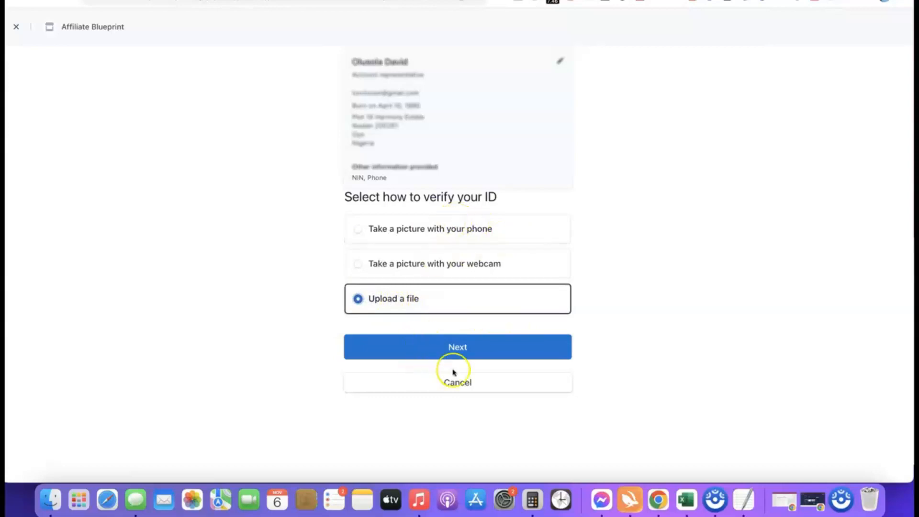
click(456, 345)
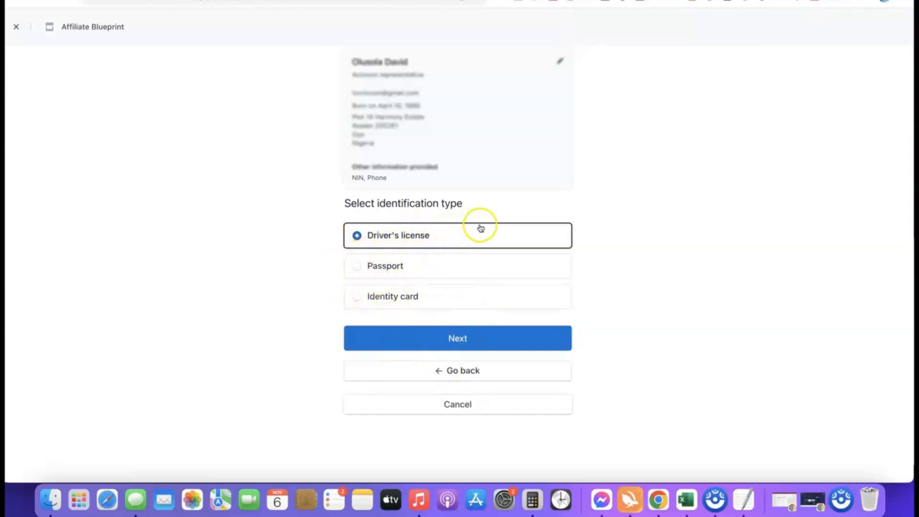
click(458, 339)
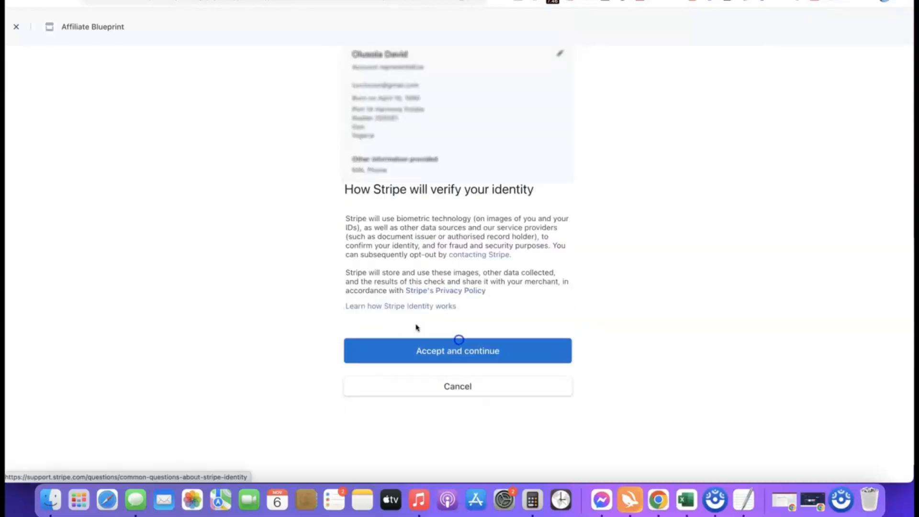
click(448, 350)
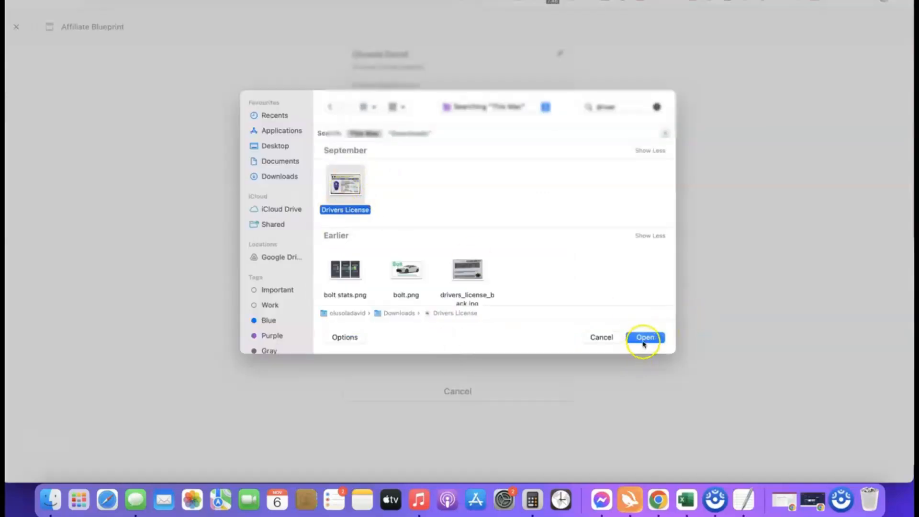
Step: Upload Drivers License as the ID's front and drivers_license_back.jpg as its back, continue with the back image anyway, and return to the dashboard
click(644, 338)
click(447, 359)
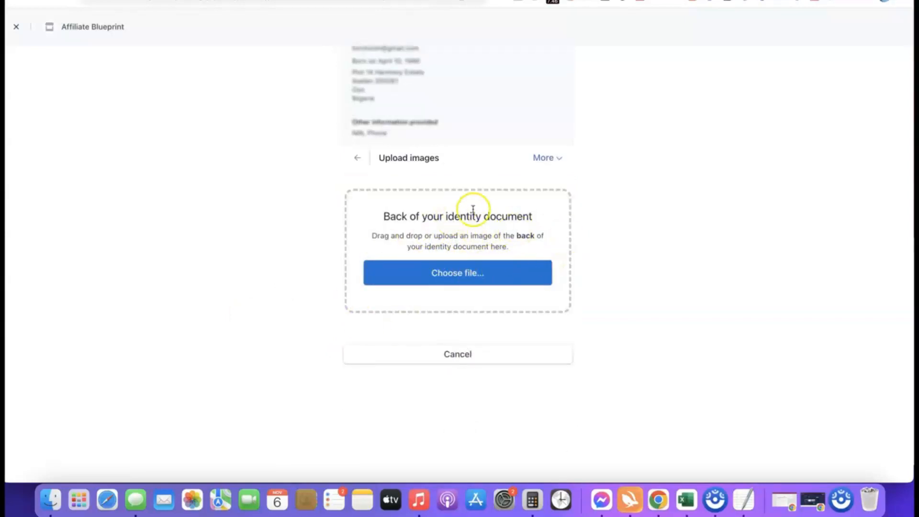
click(459, 275)
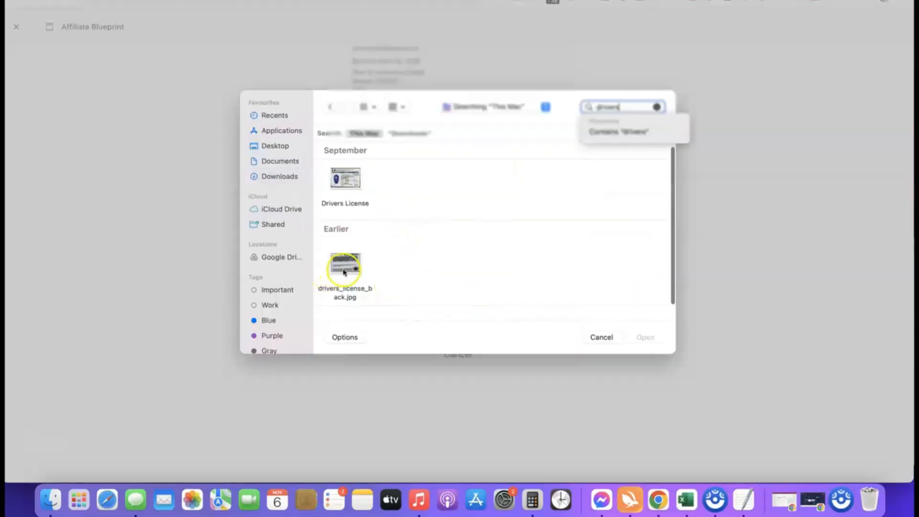
click(344, 271)
click(645, 338)
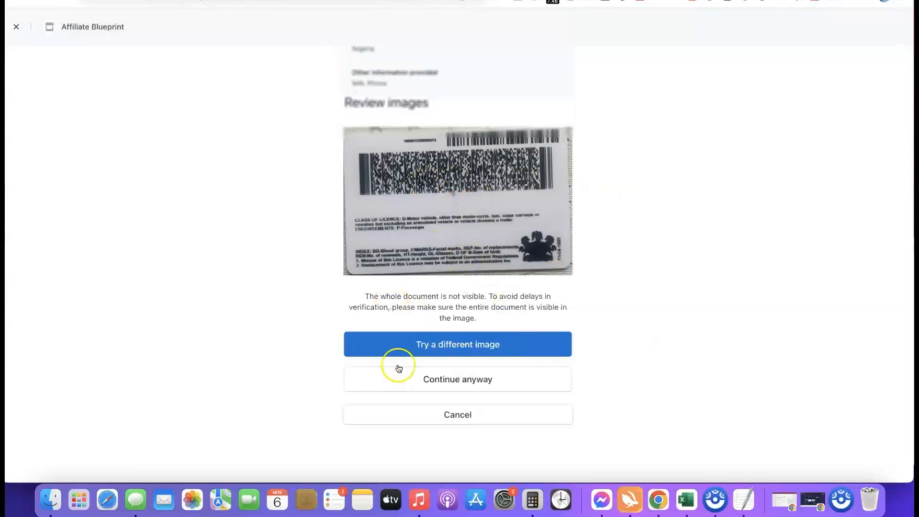
click(452, 379)
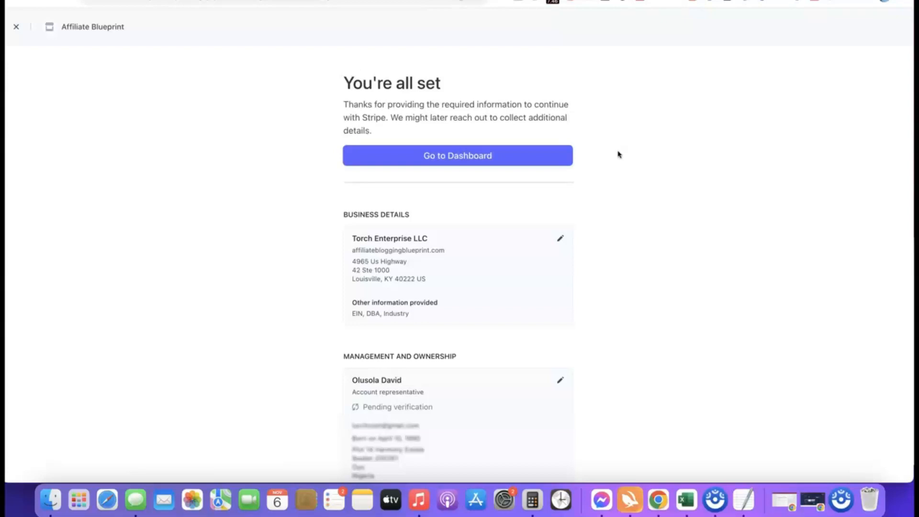
click(457, 155)
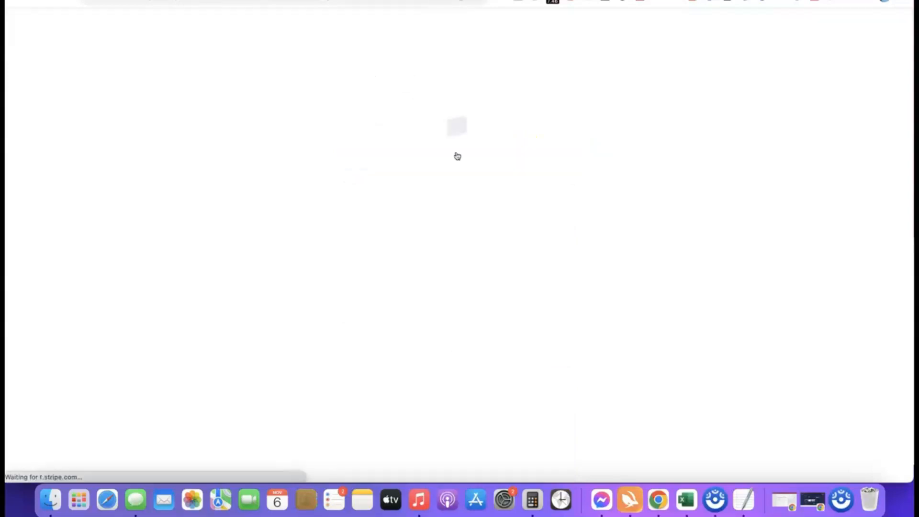